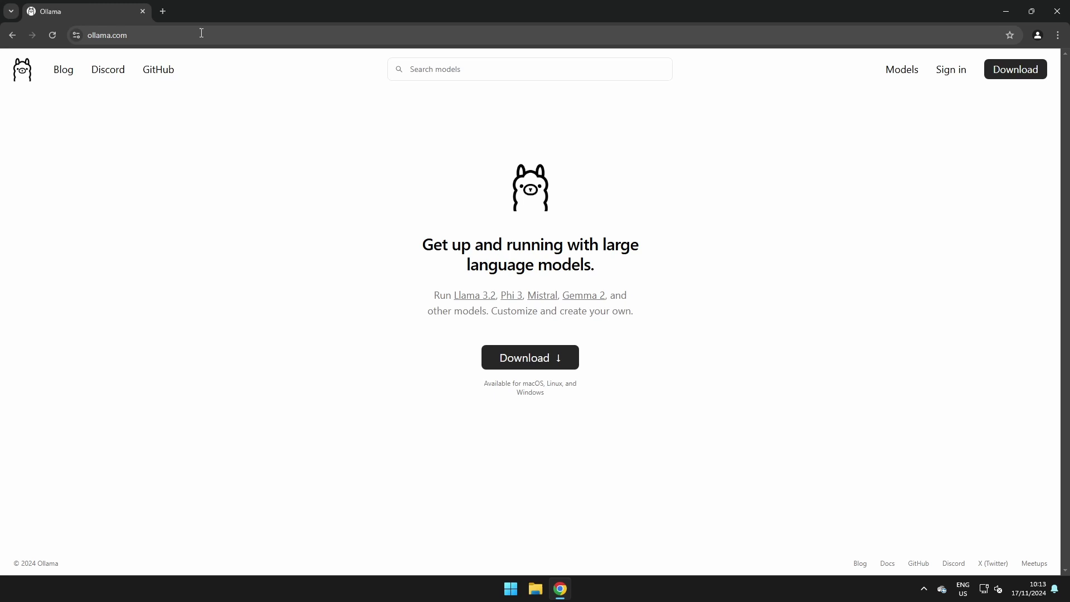
Download OllamaSetup.exe for Windows and install Ollama 0.4.2.
left_click(531, 358)
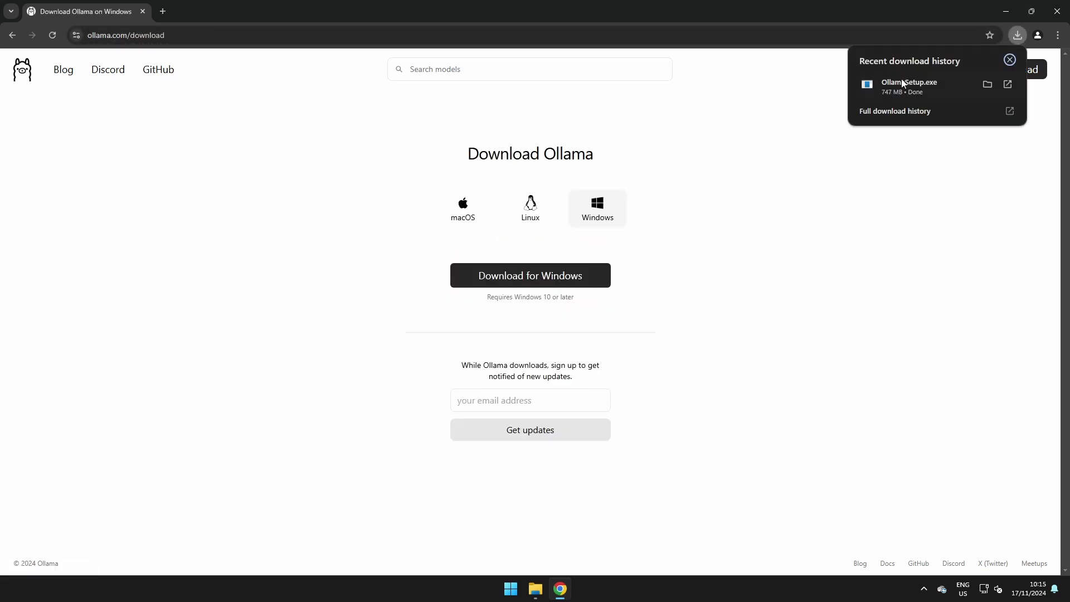
left_click(918, 86)
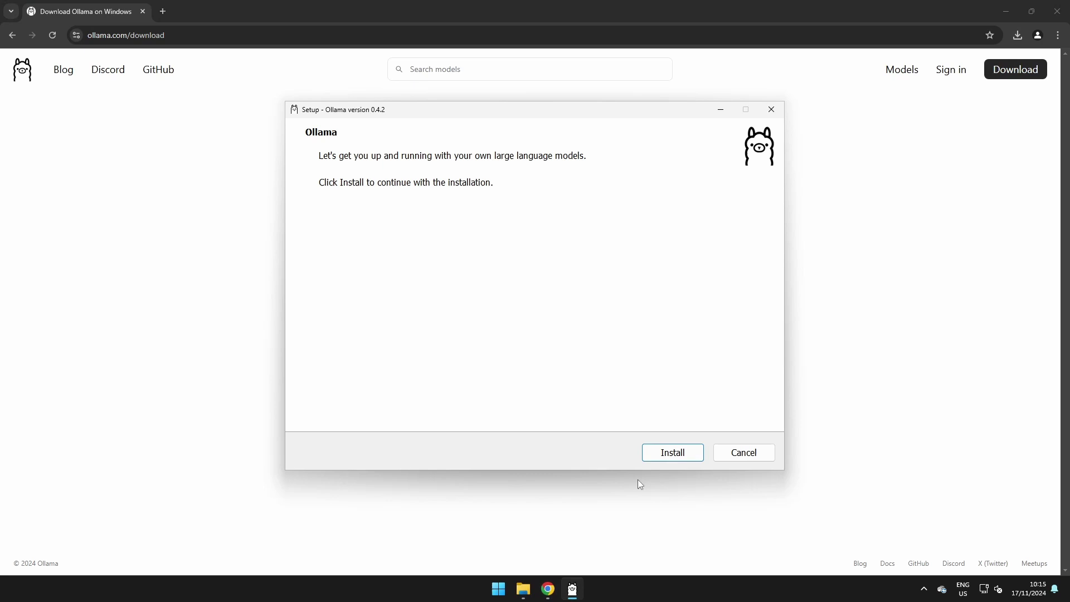
left_click(688, 451)
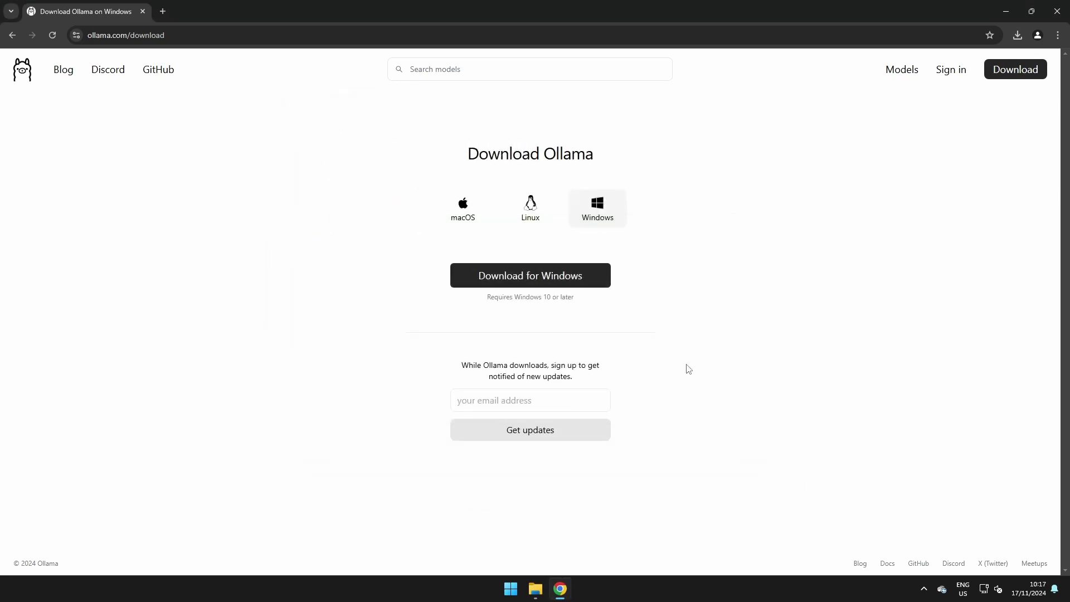
Run 'ollama' in a new Command Prompt and check that its usage help and command list print.
left_click(507, 588)
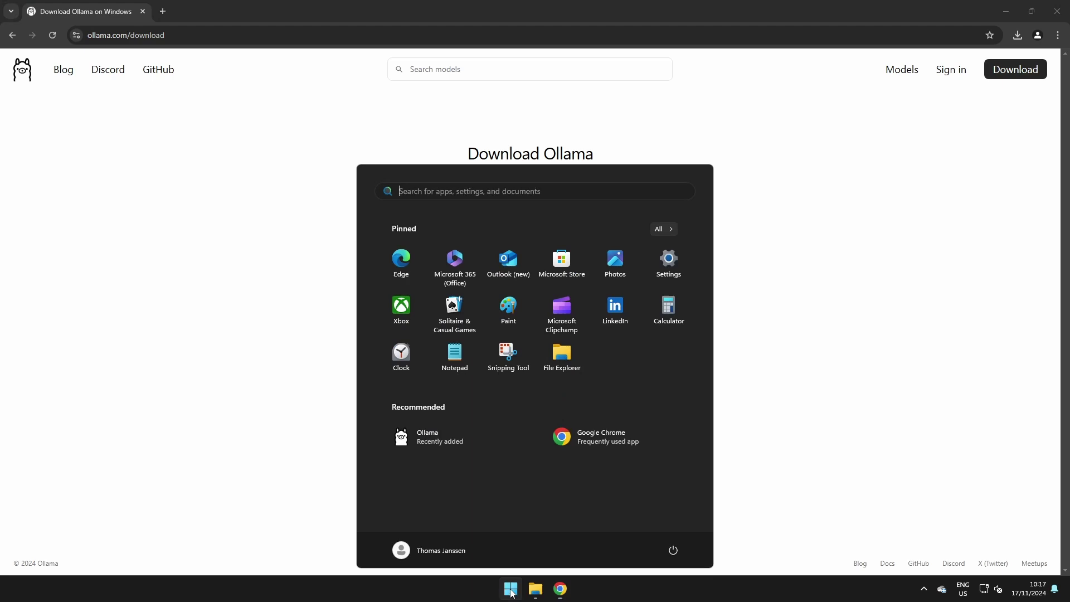
type("cmd")
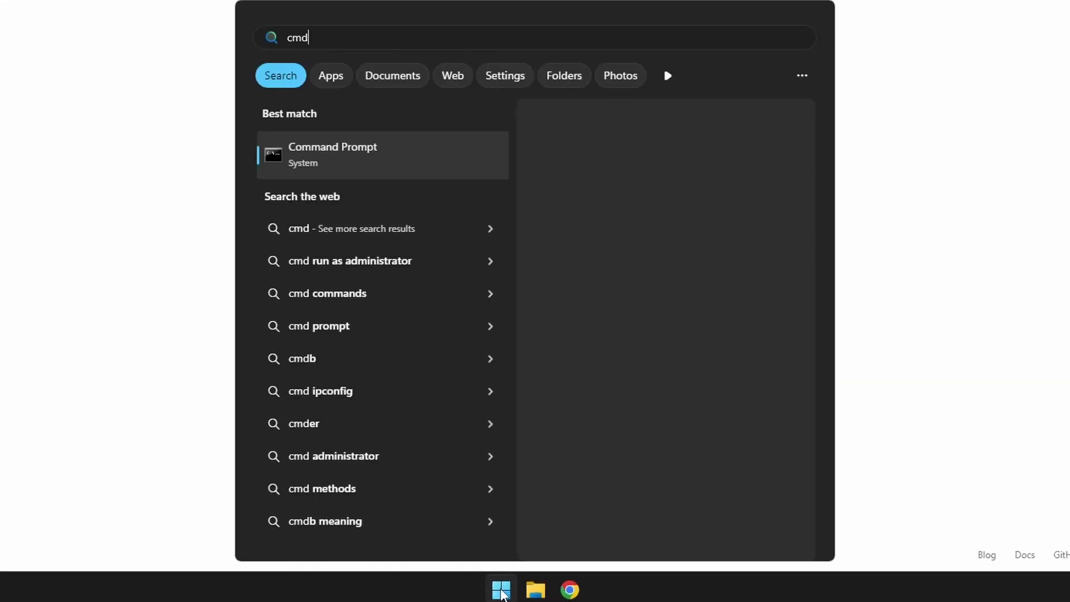
key("Return")
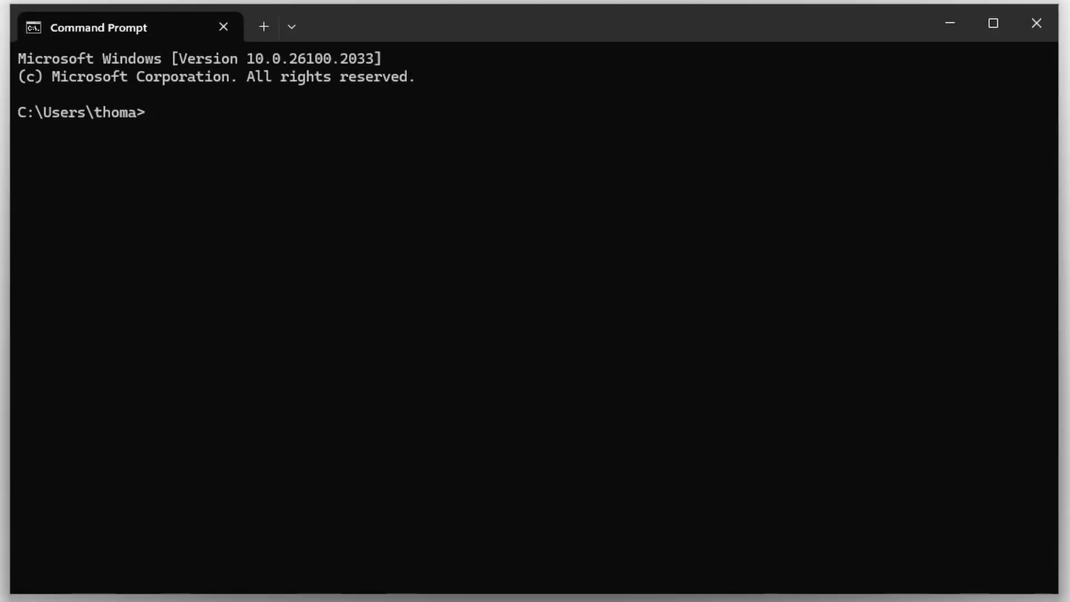
type("ollama")
key("Return")
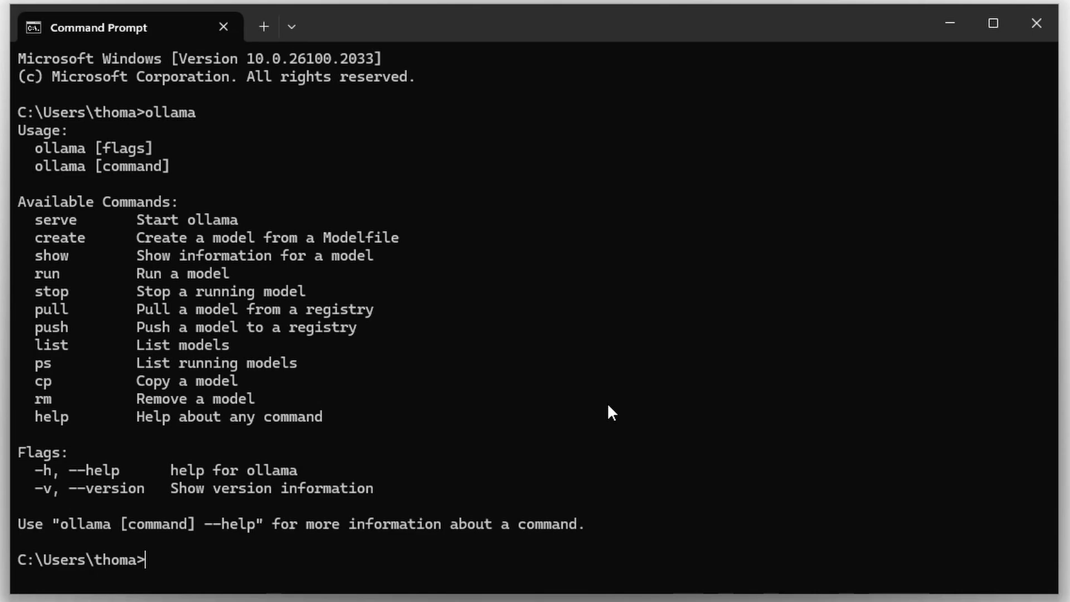
left_click_drag(625, 526, 34, 148)
left_click(712, 458)
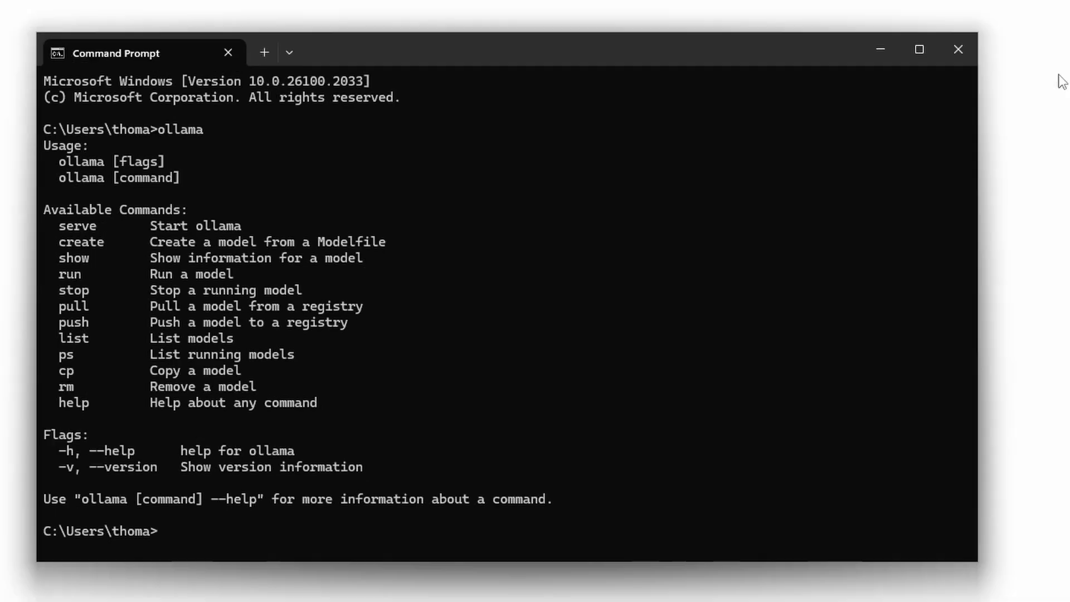
Browse the Ollama Models list and open the llama3.2 model page.
left_click(1058, 79)
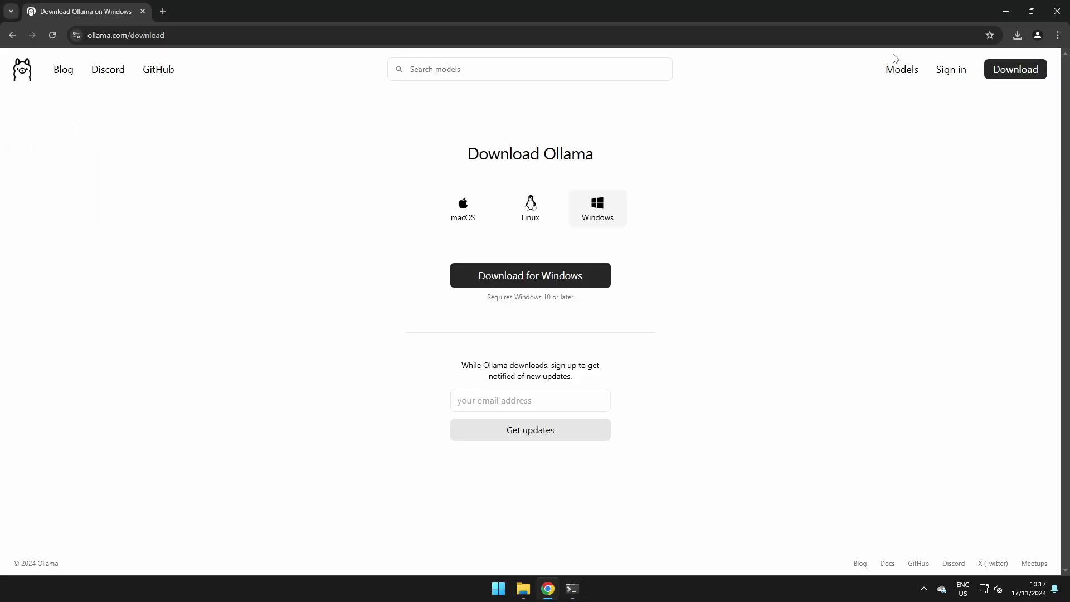
left_click(899, 72)
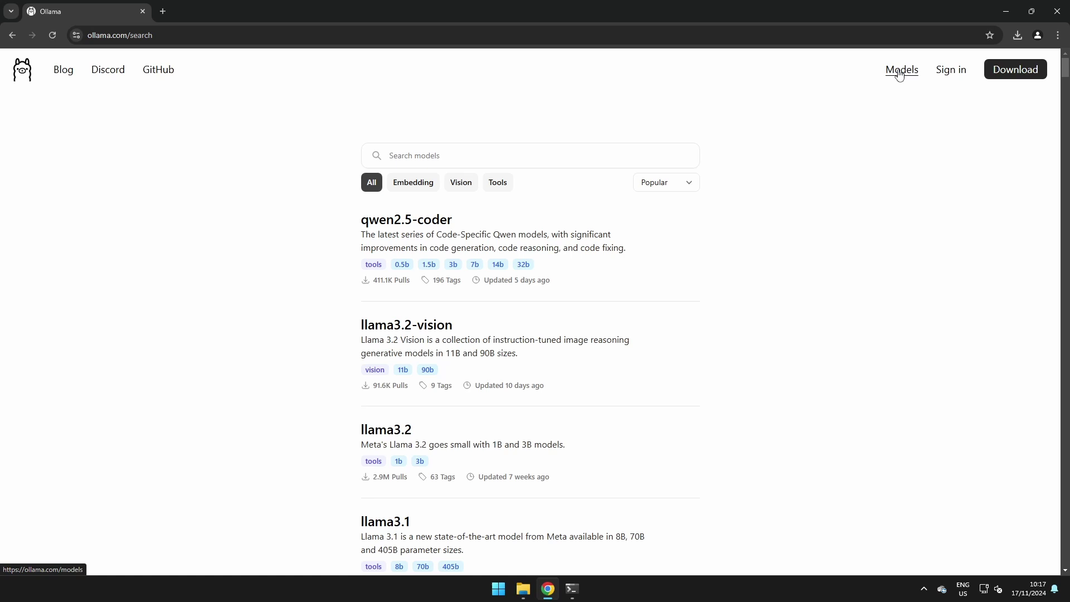
scroll(208, 220, "down", 2)
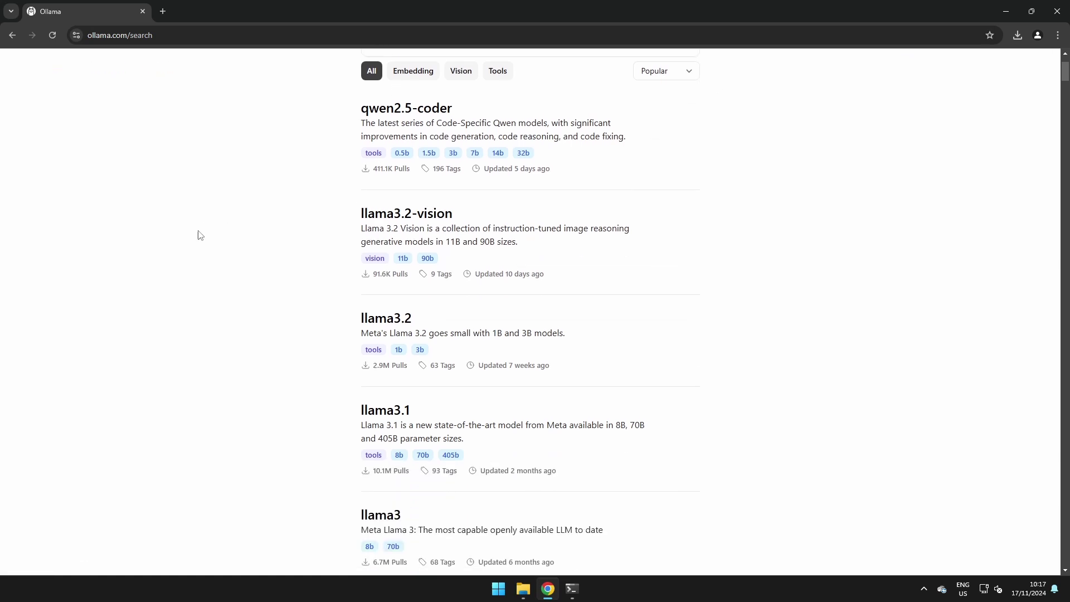
left_click(392, 319)
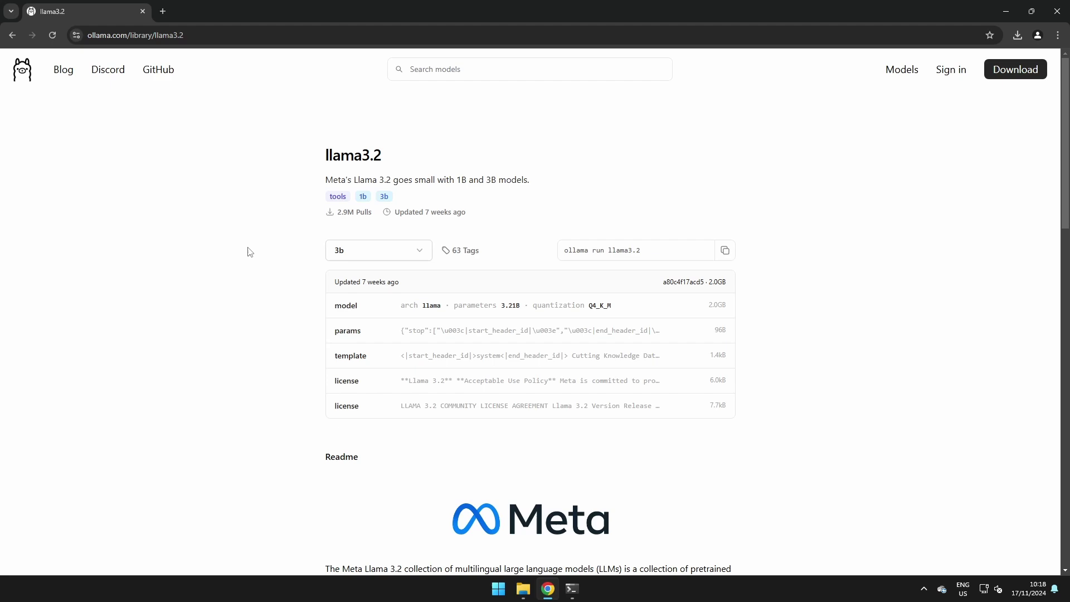
Check the llama3.2 sizes and select the default 3B command 'ollama run llama3.2'.
left_click(407, 260)
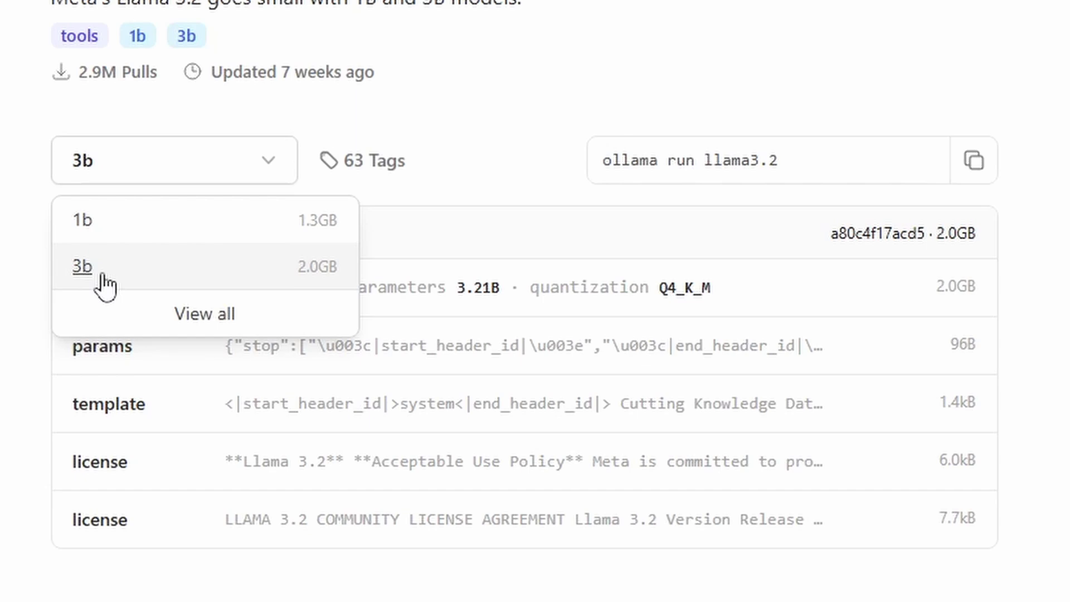
left_click(7, 176)
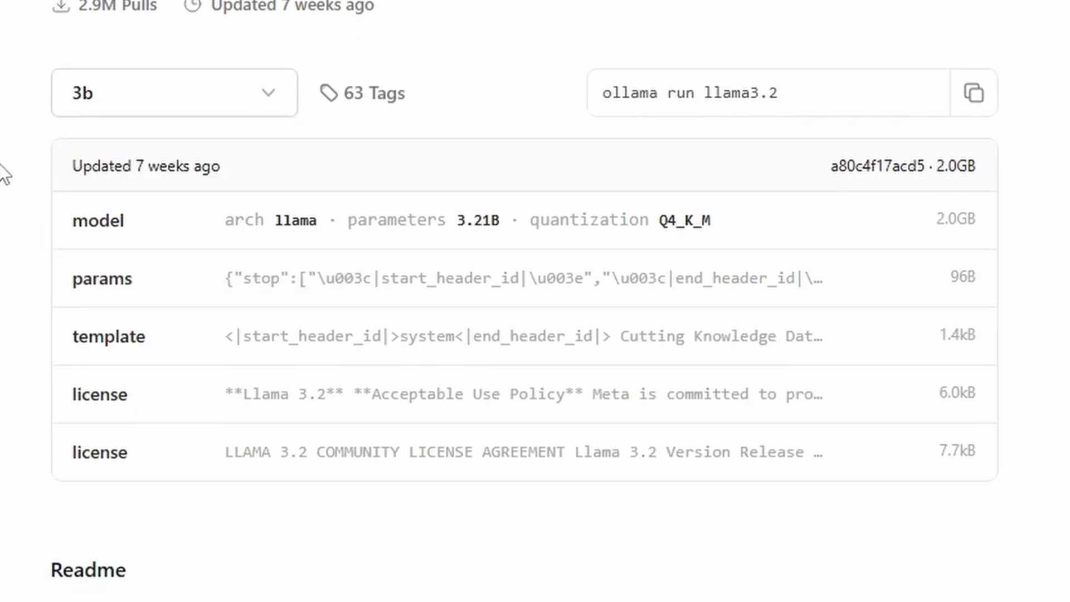
scroll(5, 168, "down", 6)
scroll(5, 151, "down", 8)
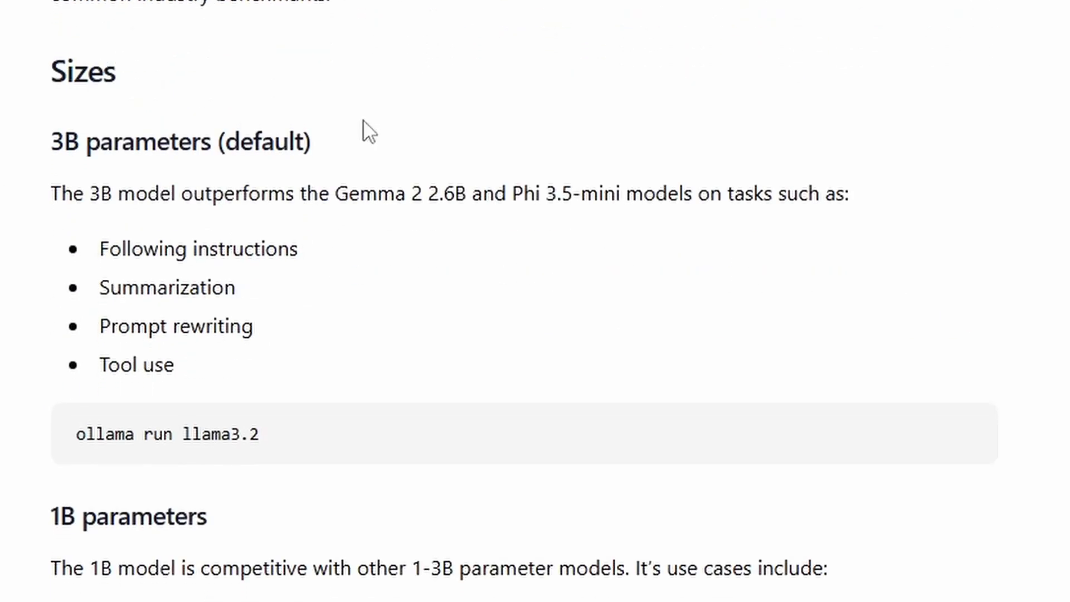
left_click_drag(365, 121, 50, 124)
left_click(415, 408)
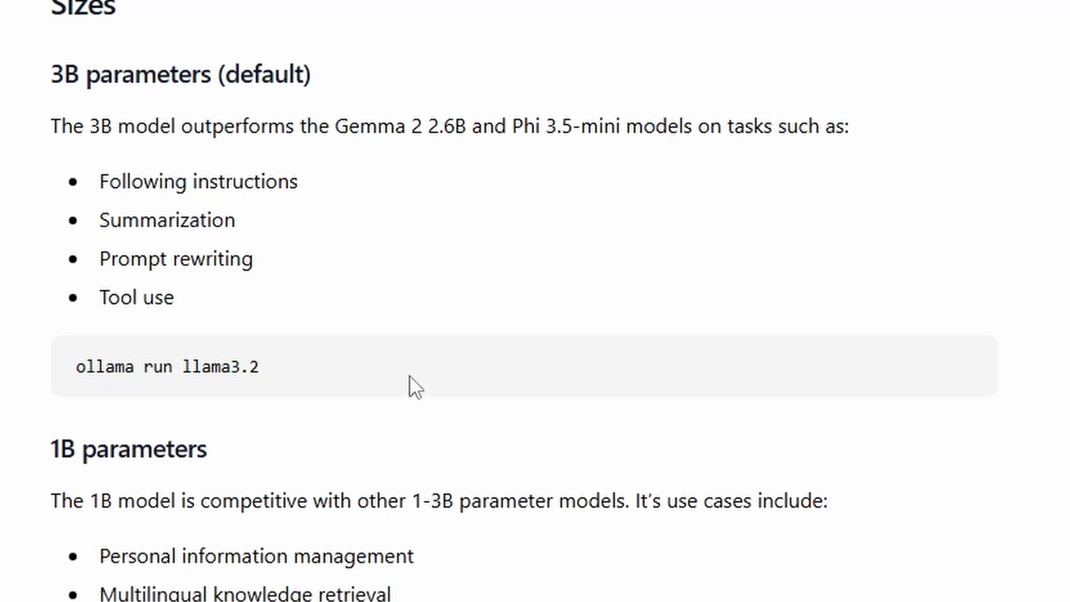
left_click_drag(261, 418, 146, 418)
left_click_drag(147, 350, 55, 334)
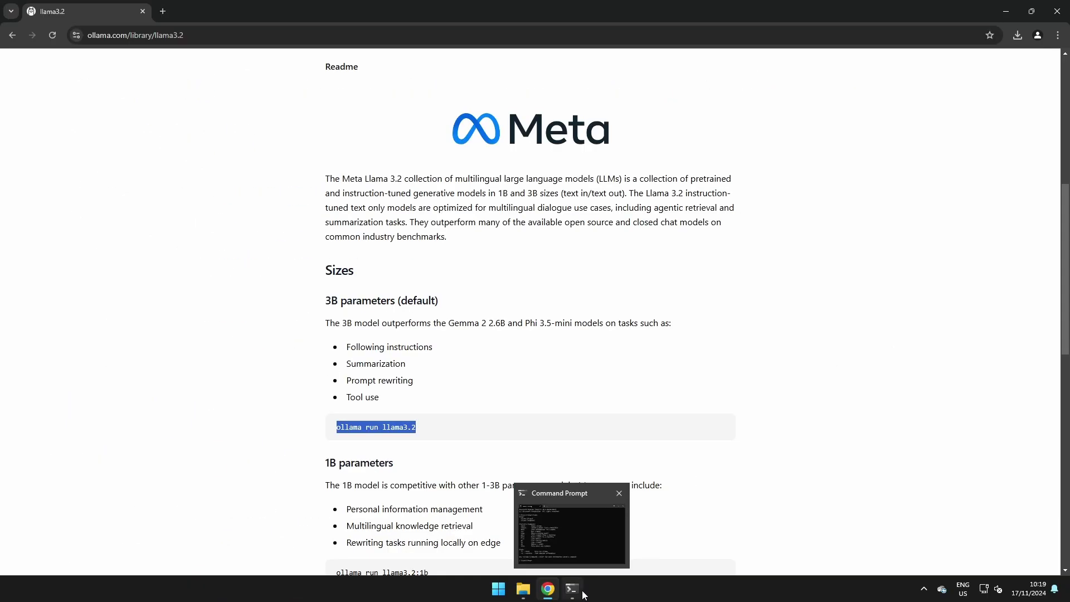
Run 'ollama run llama3.2' in Command Prompt and ask it 'why is the sky blue'.
left_click(571, 589)
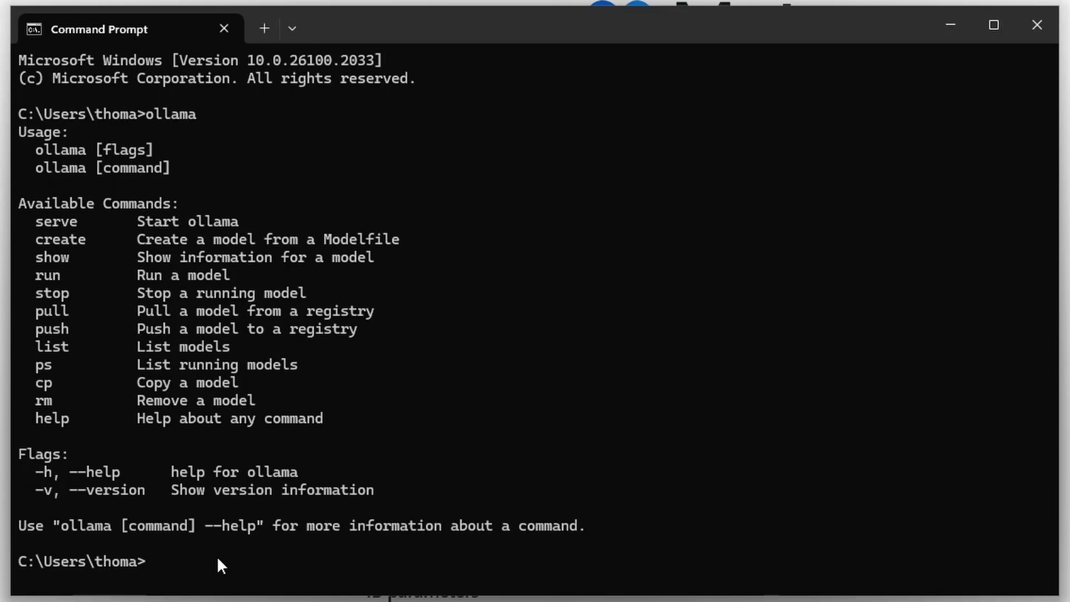
type("ollama run llama3.2")
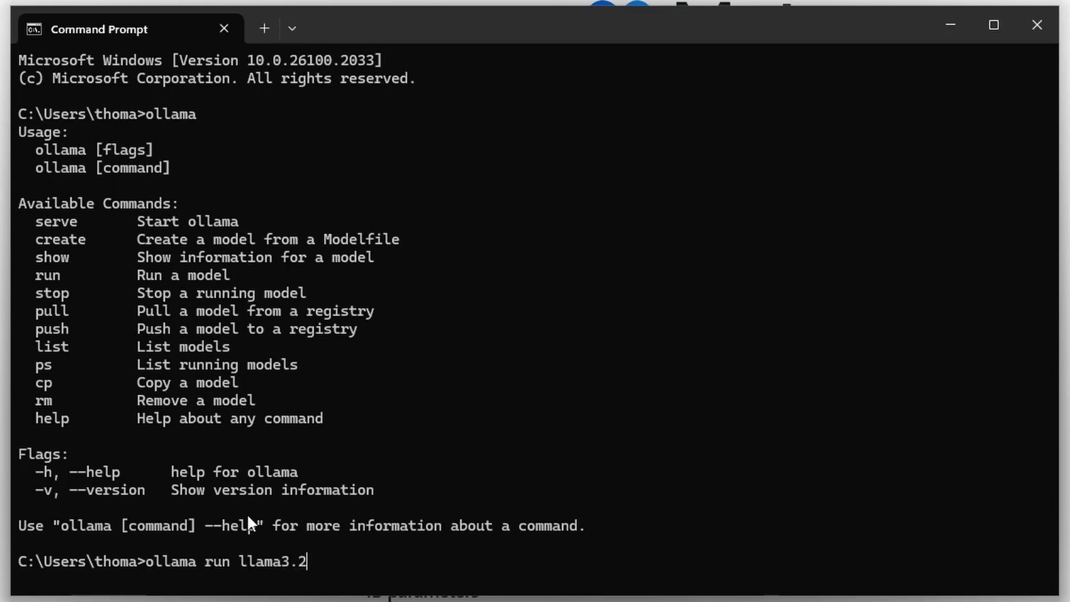
key("Return")
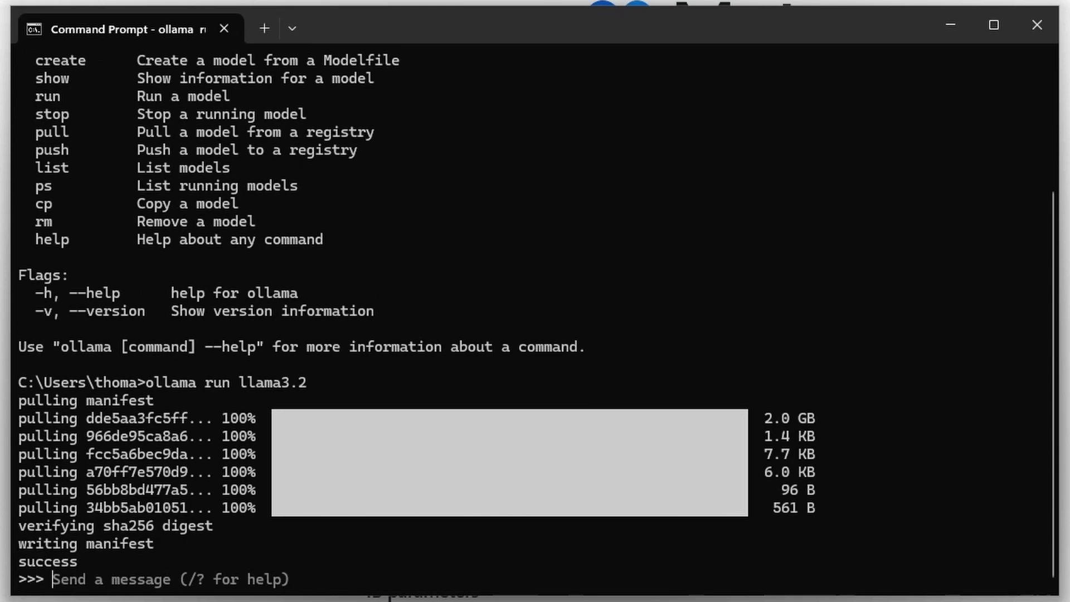
type("wh")
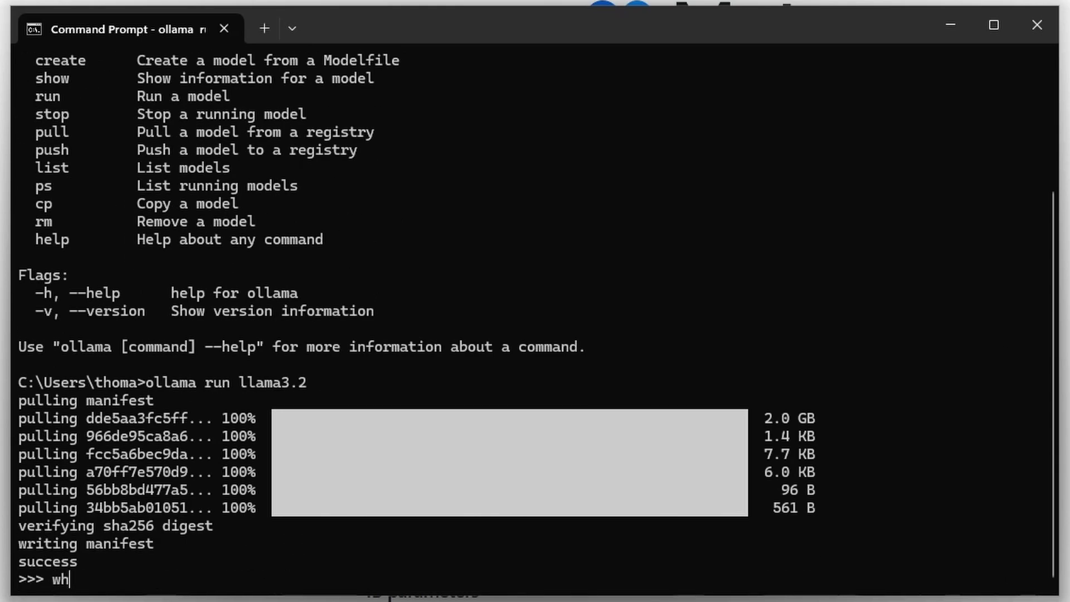
type("y is the sky b")
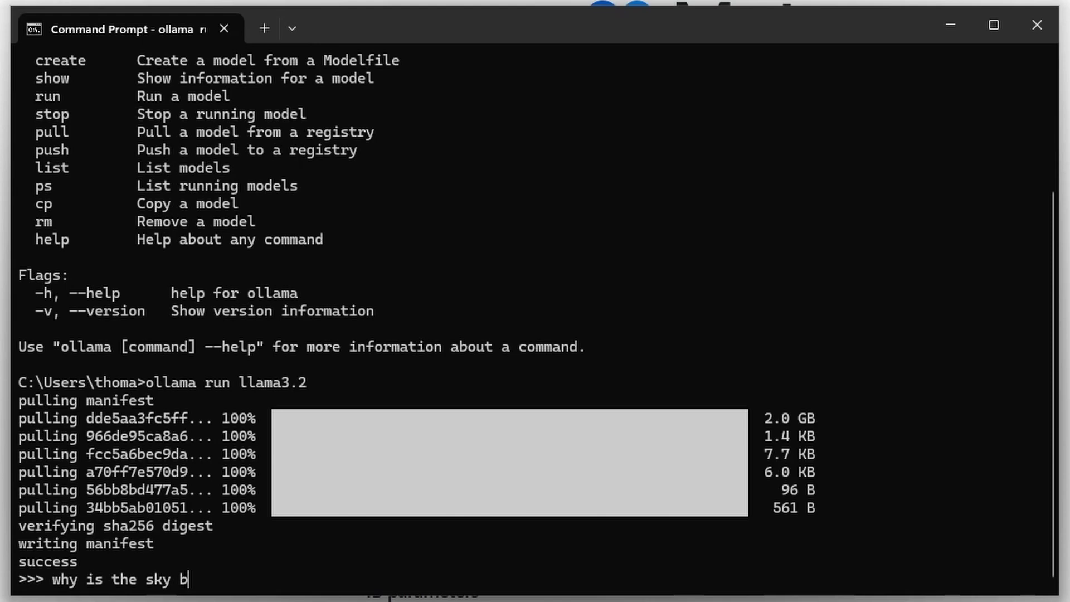
type("lue?")
key("Return")
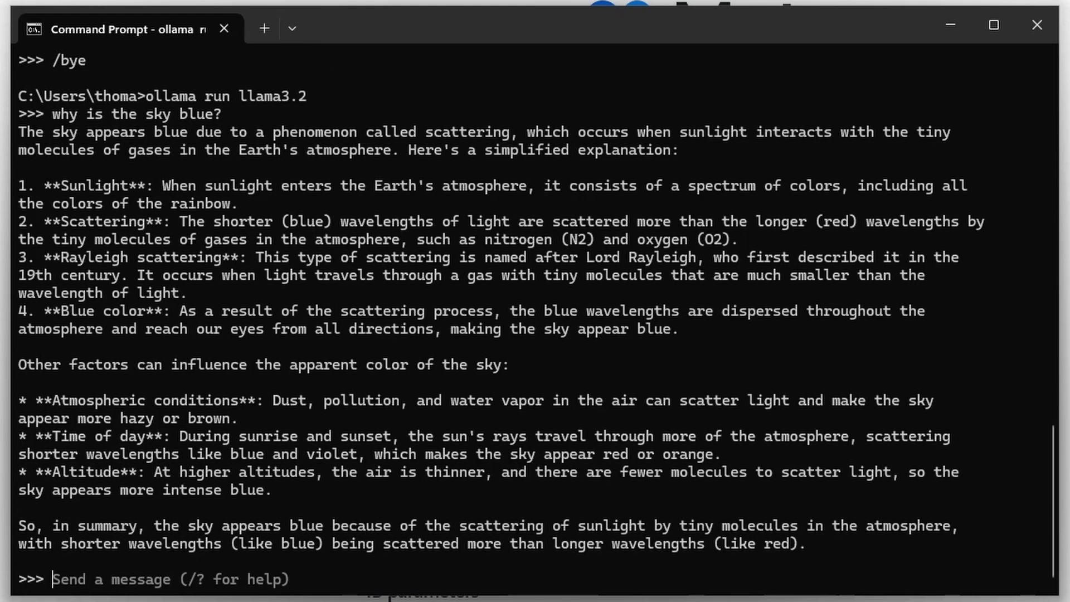
Exit the model chat, restart llama3.2 from command history, then exit again with /bye.
type("/bye")
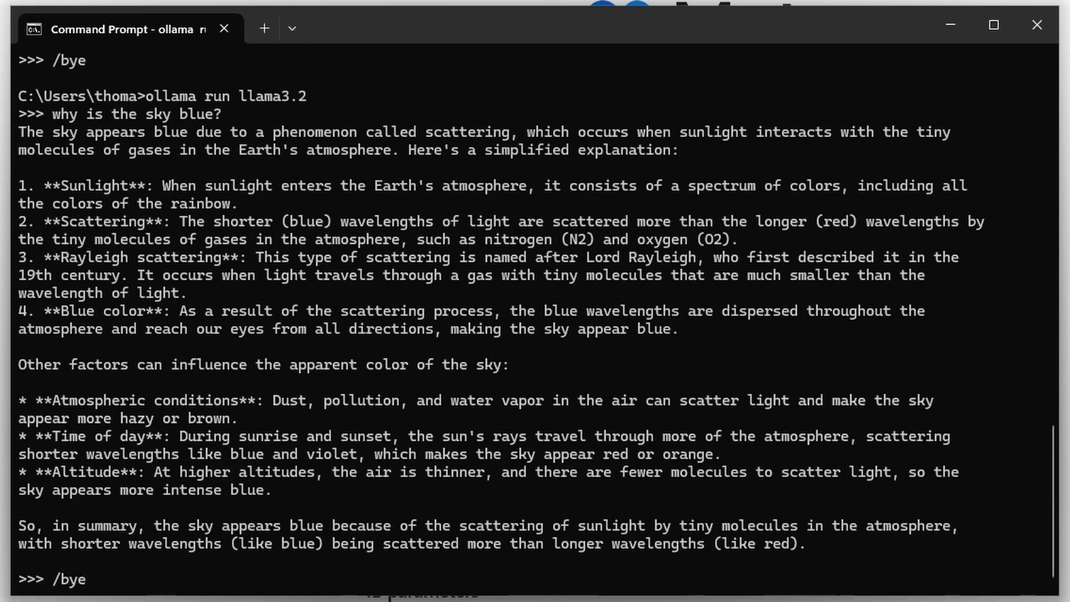
key("Return")
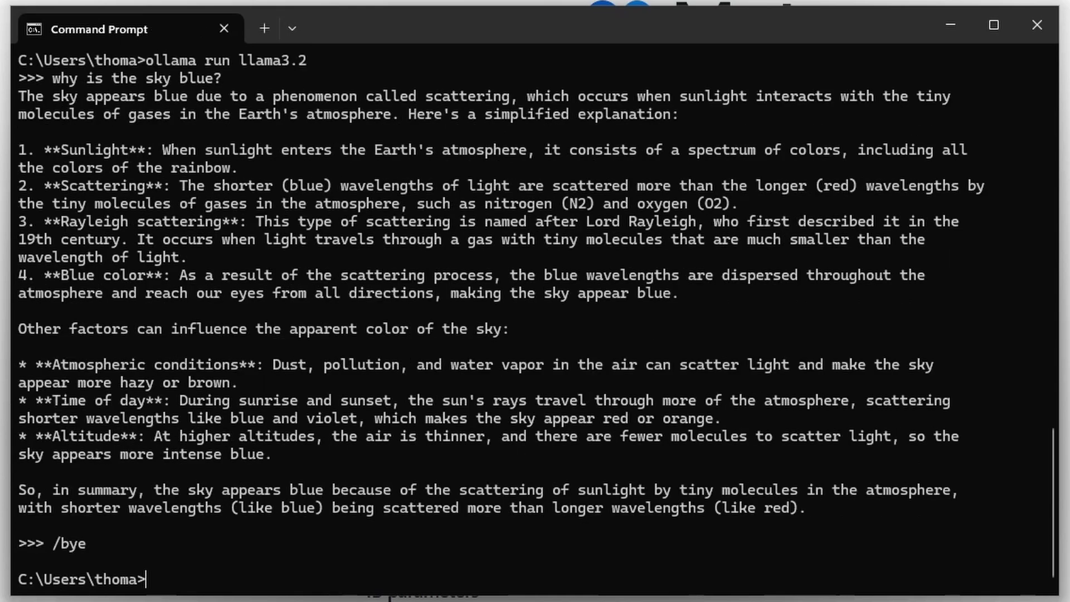
key("Up")
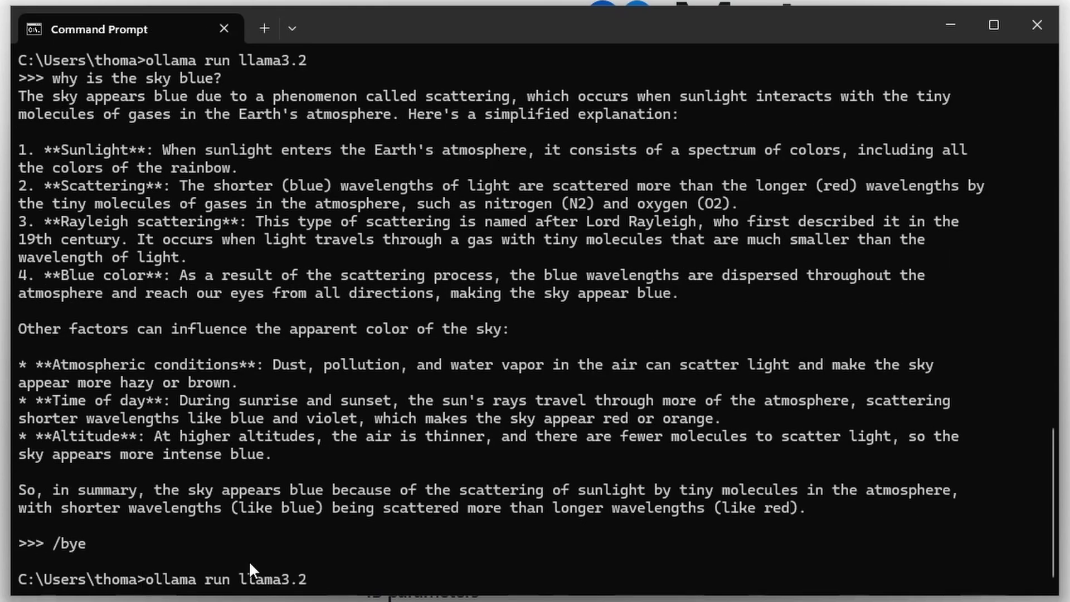
key("Return")
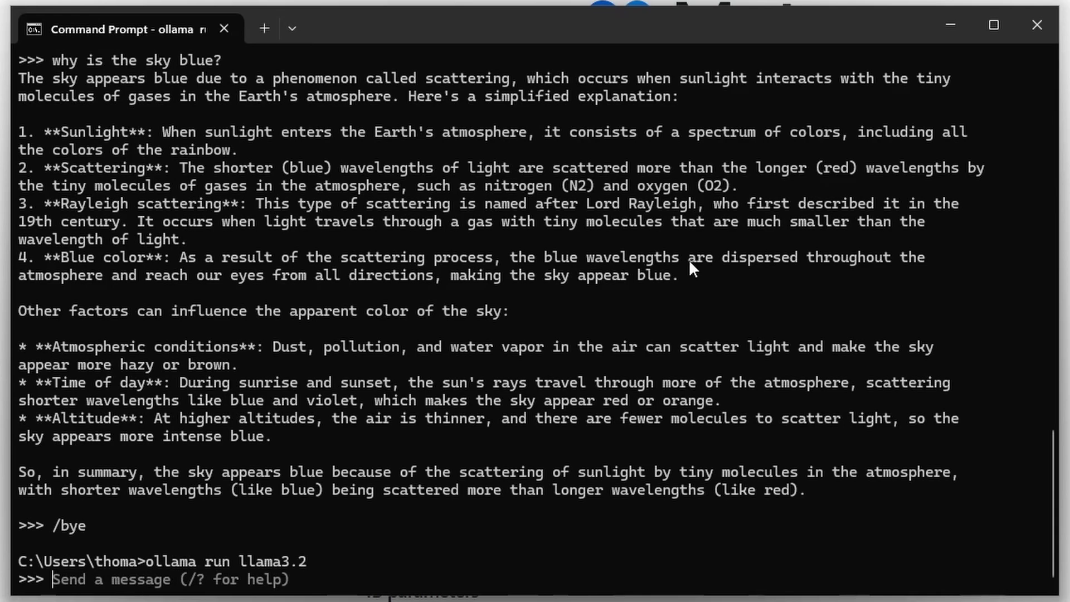
type("/bye")
key("Return")
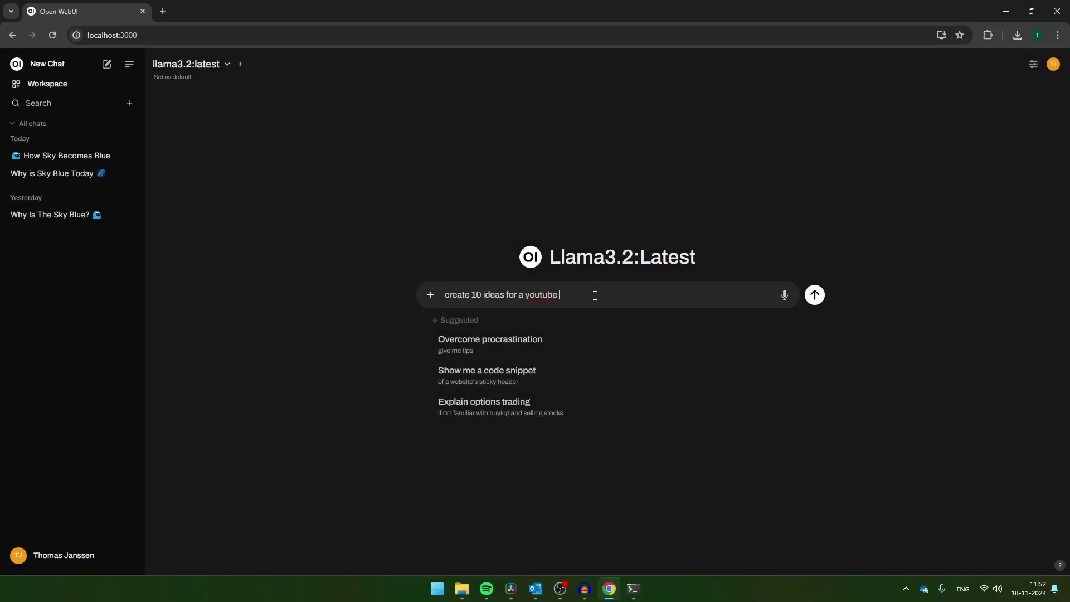
Finish and send the prompt asking for 10 YouTube ideas about Python and AI.
type("n and AI")
key("Return")
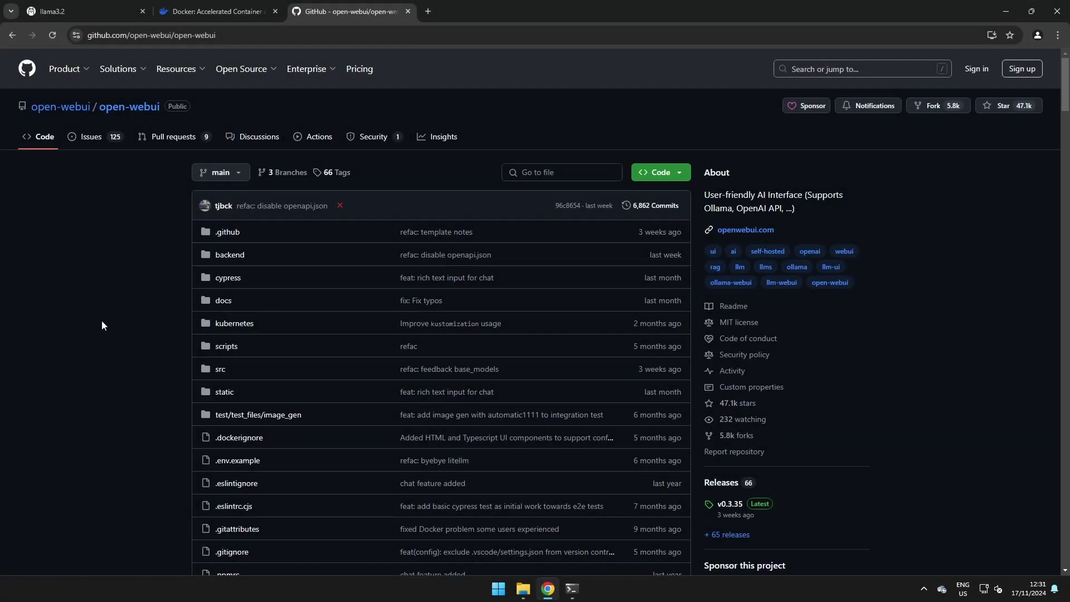
Scroll the Open WebUI README past the pip install command to the Docker quick-start docker run command.
scroll(102, 320, "down", 20)
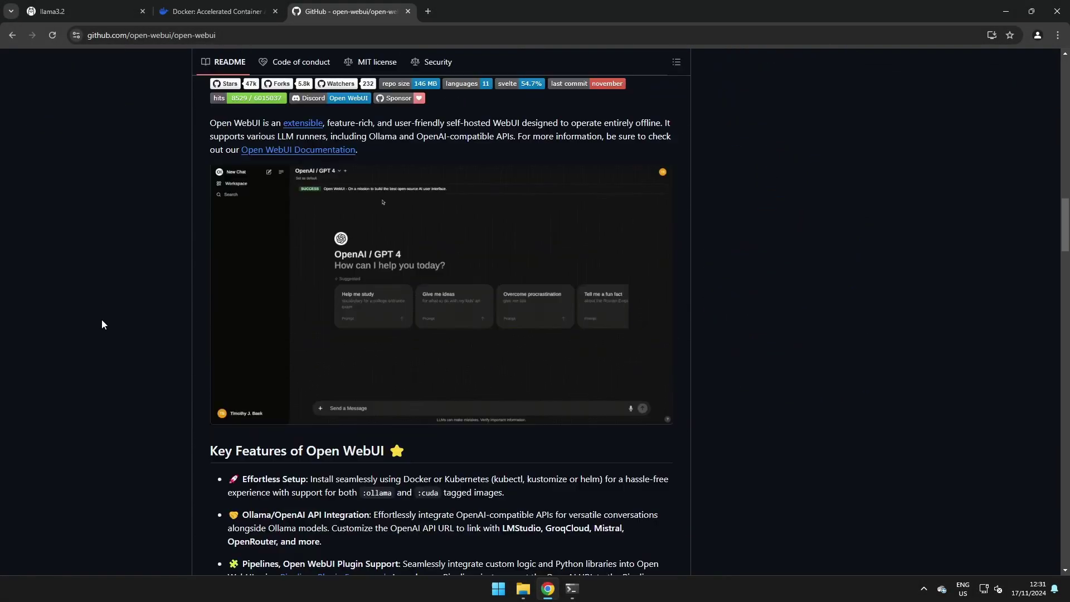
scroll(101, 320, "down", 10)
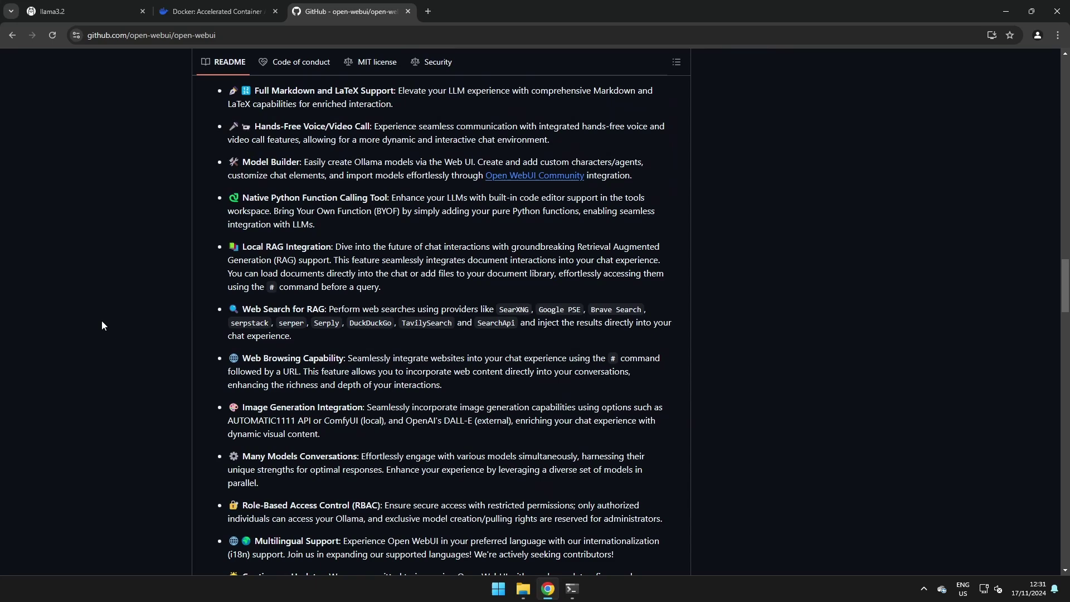
scroll(101, 325, "down", 8)
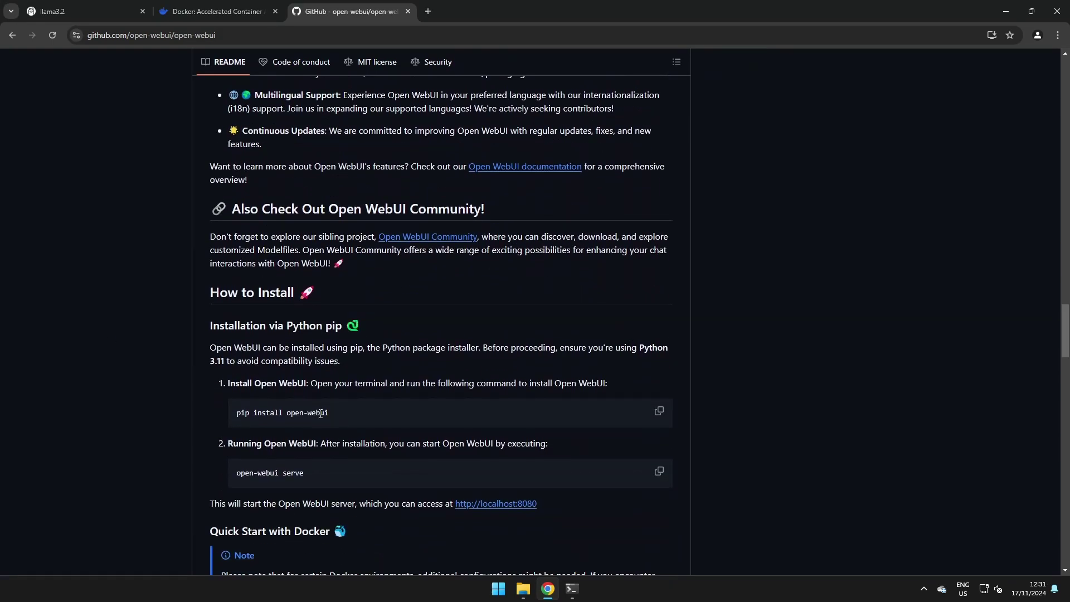
left_click_drag(329, 412, 232, 415)
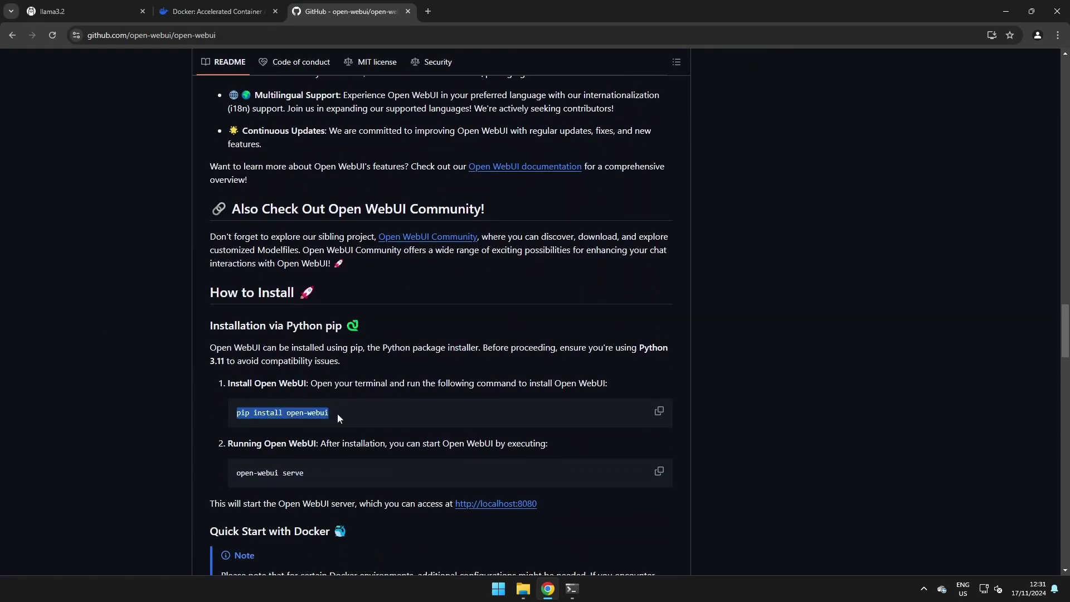
left_click(145, 393)
scroll(144, 393, "down", 6)
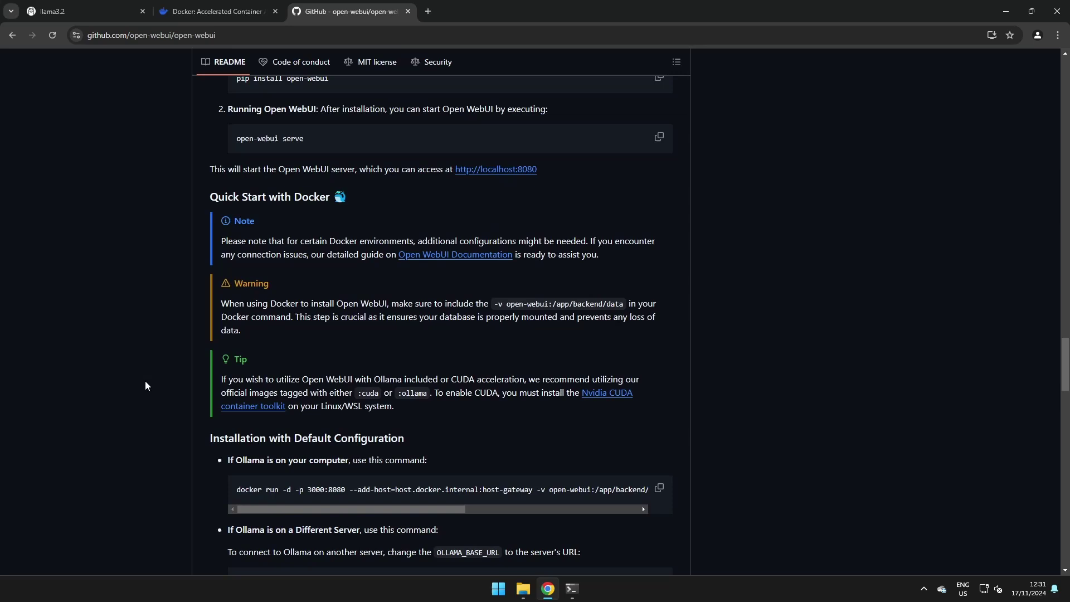
scroll(145, 386, "down", 1)
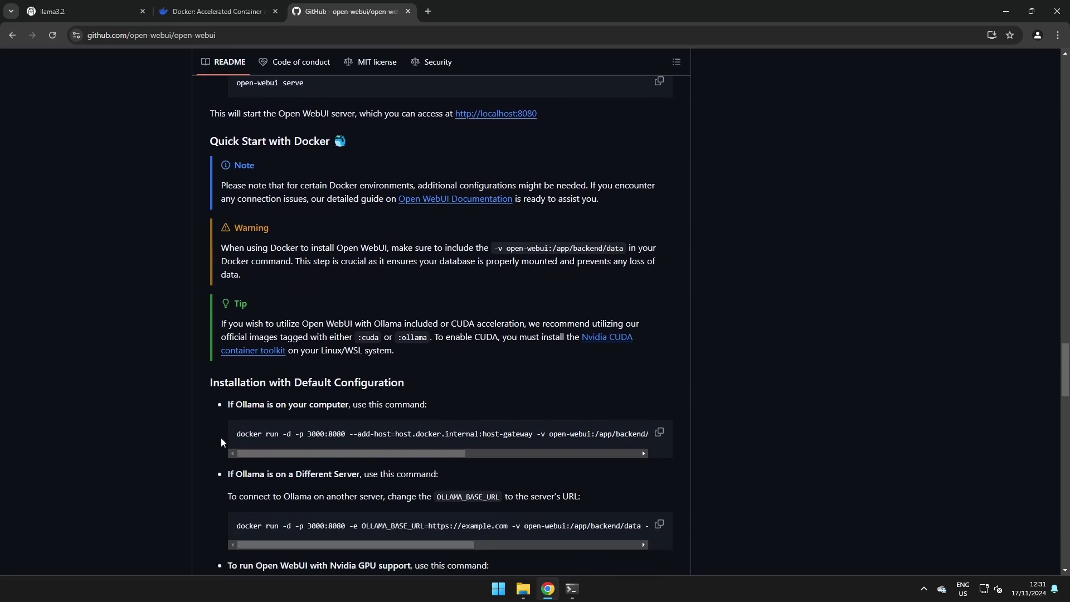
left_click_drag(238, 440, 157, 445)
Download Docker Desktop for Windows AMD64, run its installer, and restart Windows.
left_click(203, 9)
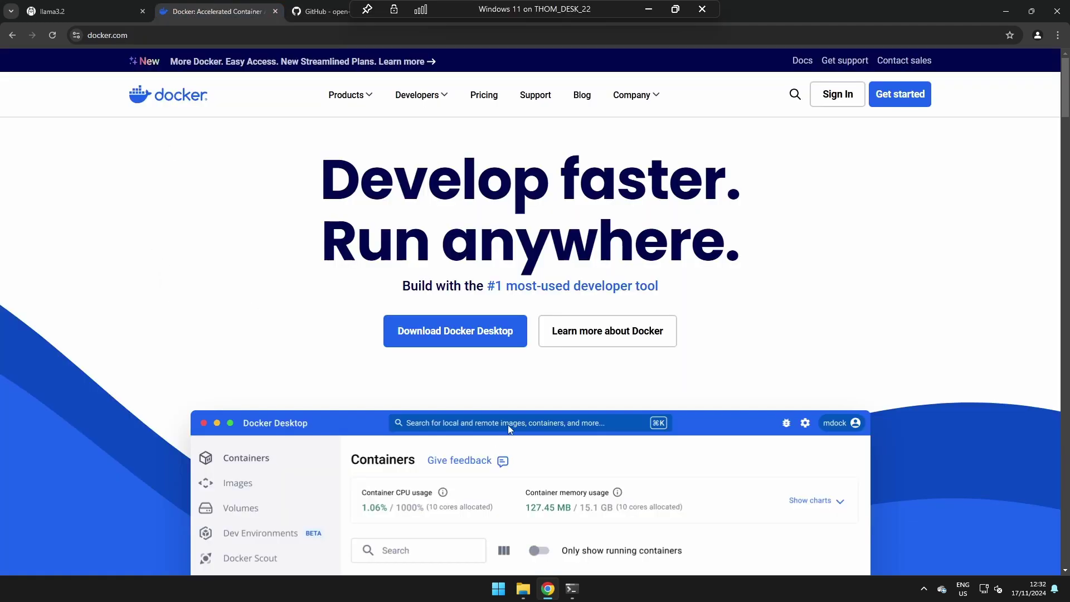
mouse_move(439, 334)
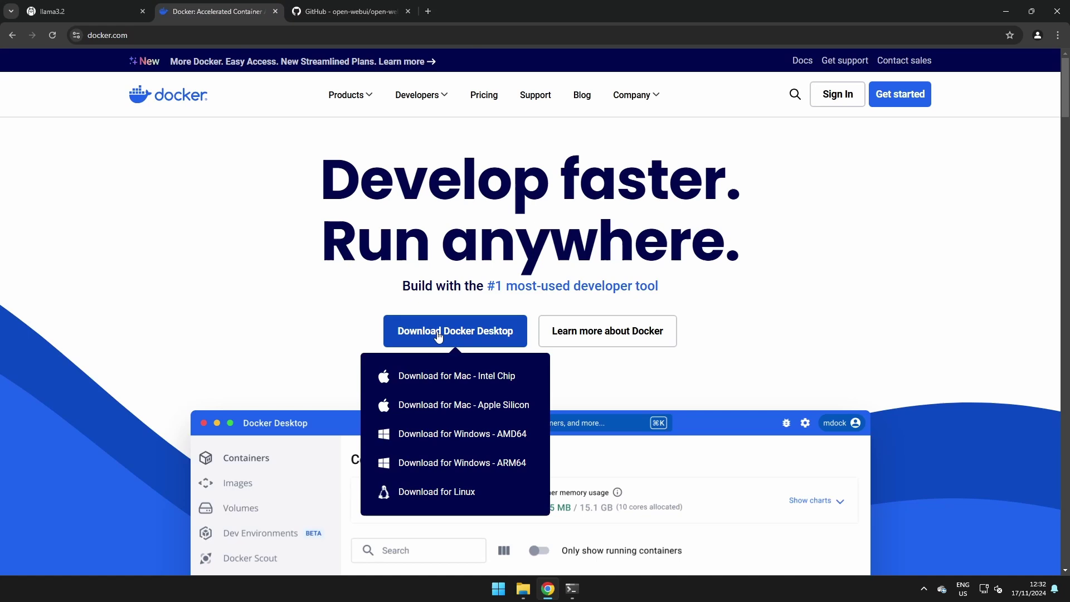
left_click(476, 439)
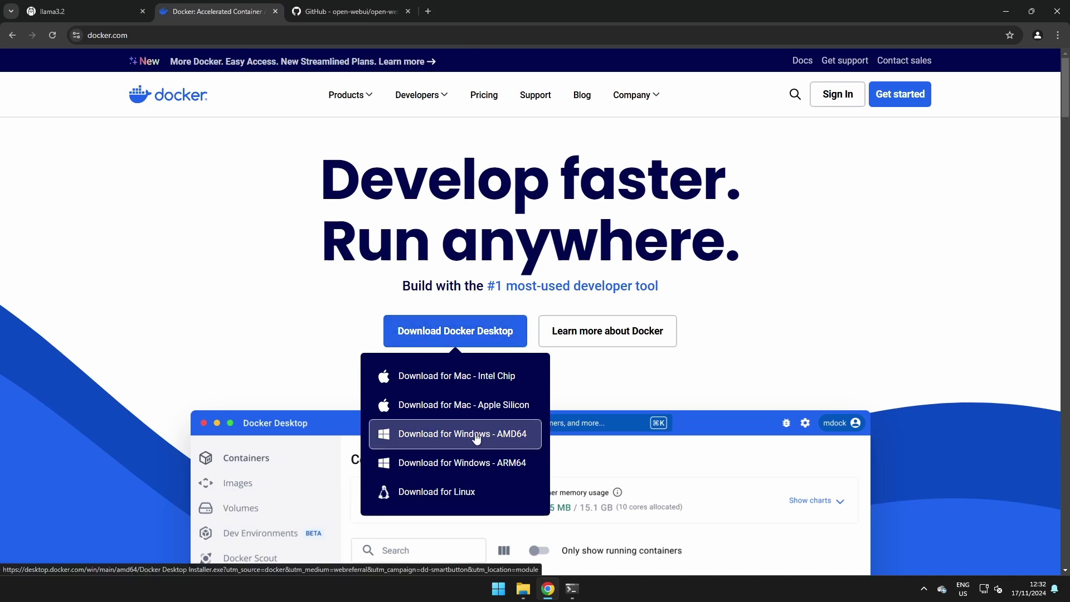
left_click(1018, 33)
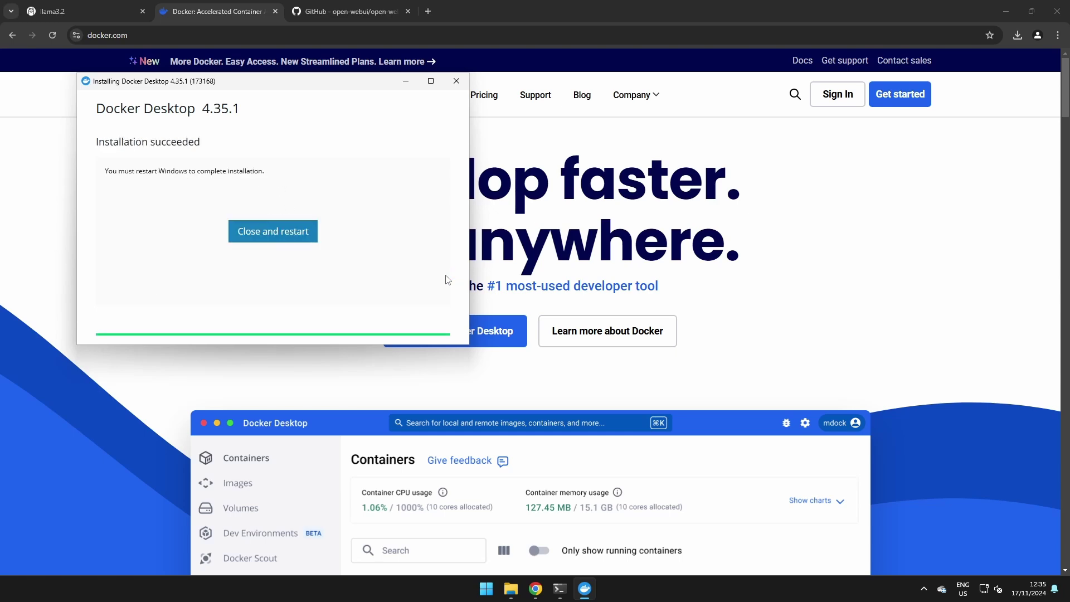
left_click(305, 241)
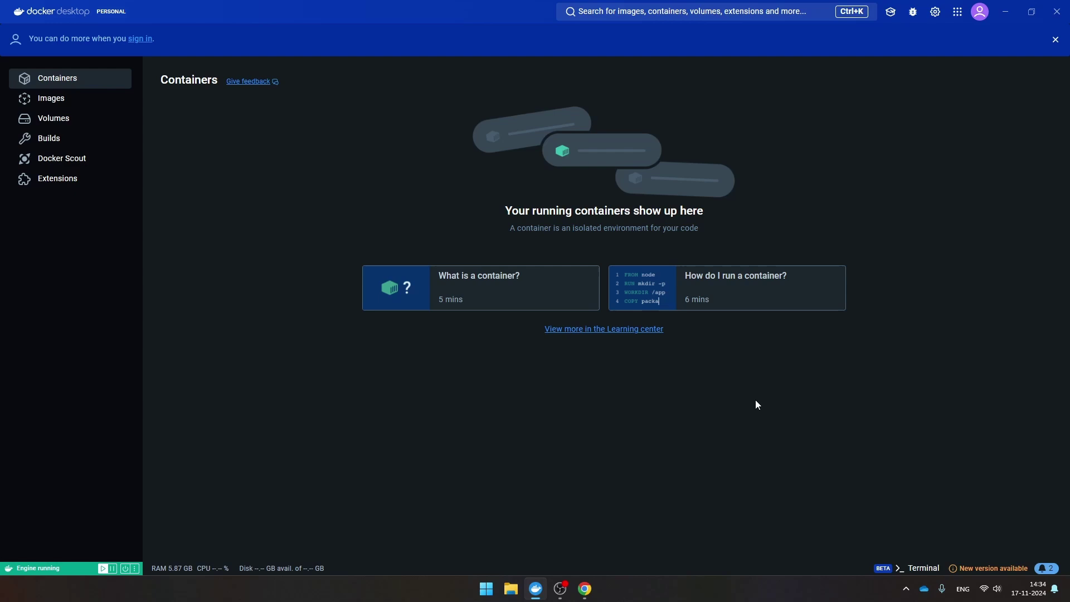
Scroll the Open WebUI README to Installation with Default Configuration and copy the local-Ollama docker run command.
left_click(585, 589)
left_click_drag(1065, 80, 1049, 395)
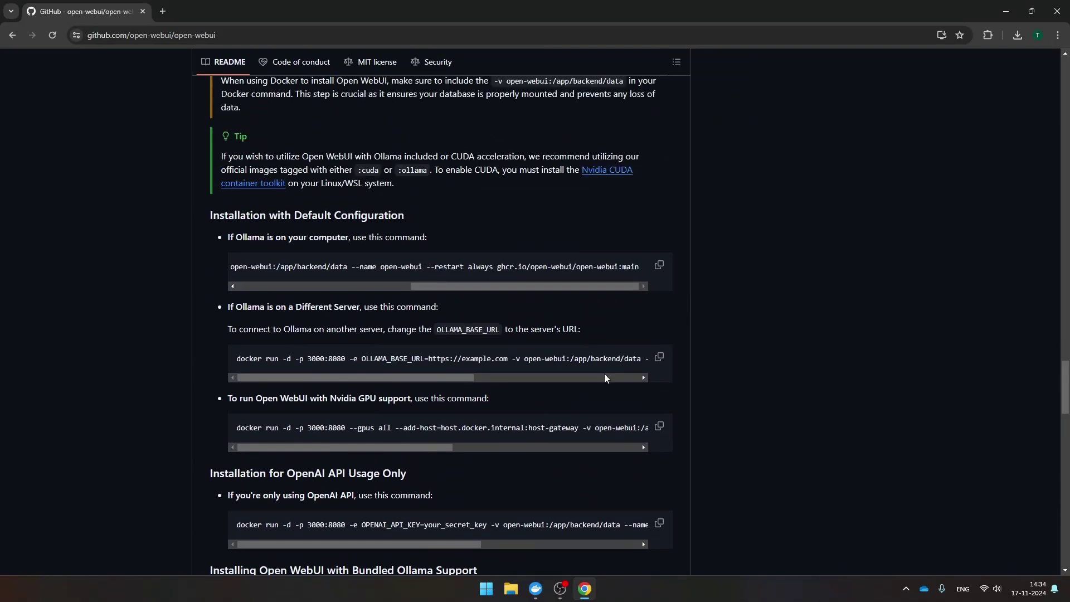
left_click_drag(439, 220, 246, 218)
left_click(106, 255)
left_click(659, 266)
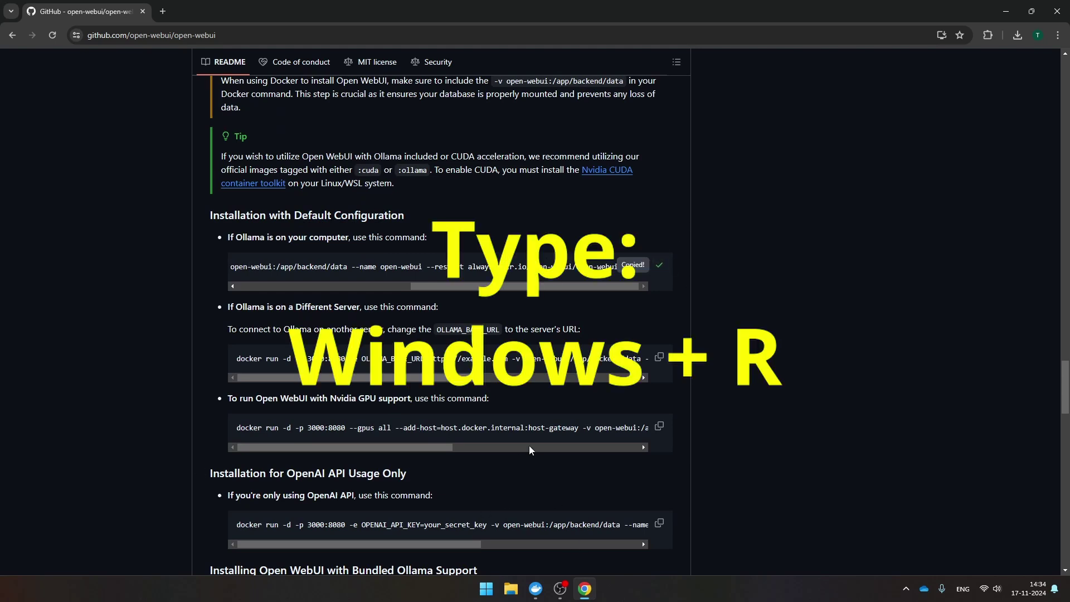
Open Command Prompt via Run and execute the pasted docker run command to start Open WebUI on port 3000.
key("super+r")
type("cmd")
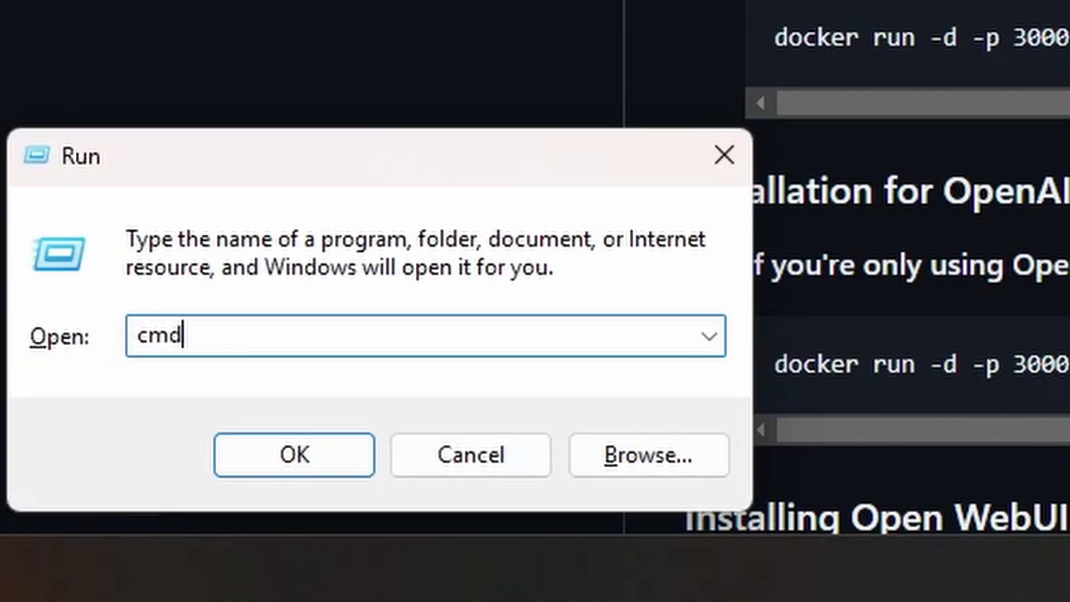
key("Return")
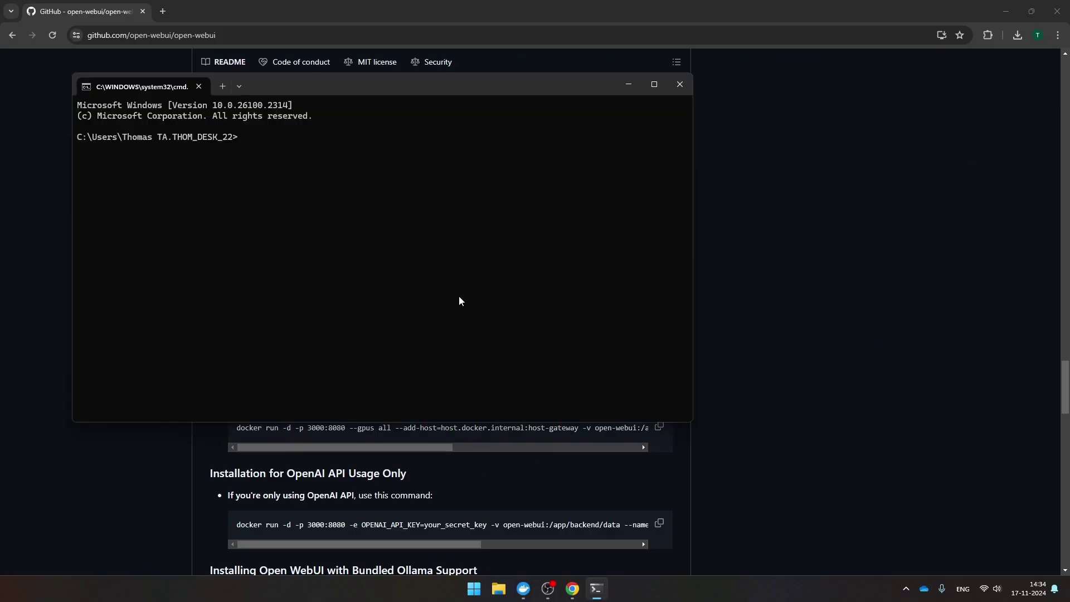
key("ctrl+v")
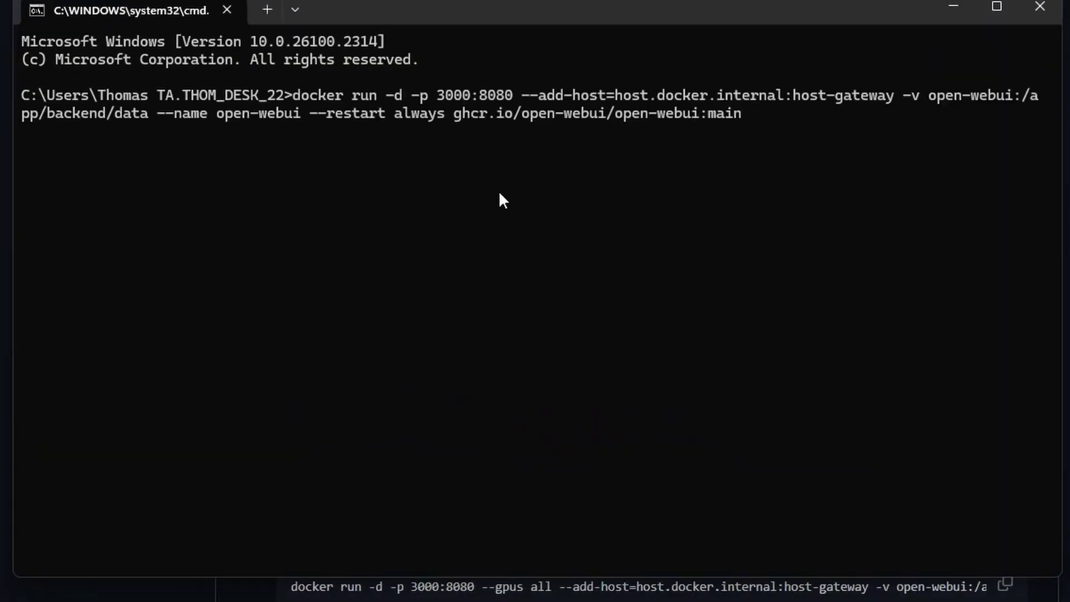
key("Return")
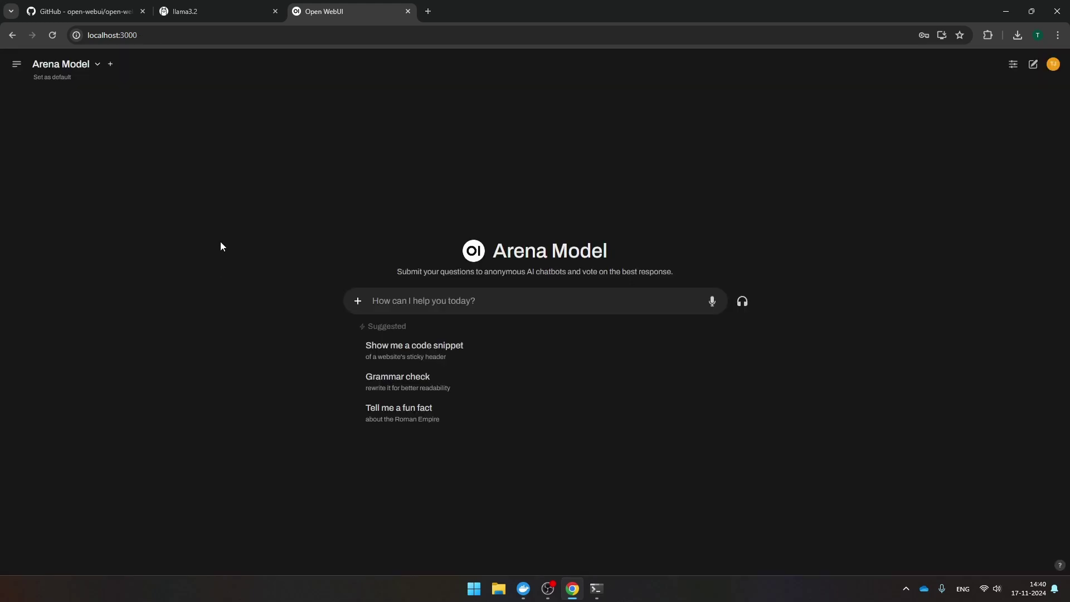
Switch the Open WebUI chat model from Arena Model to llama3.2:latest and start a new chat.
left_click(85, 66)
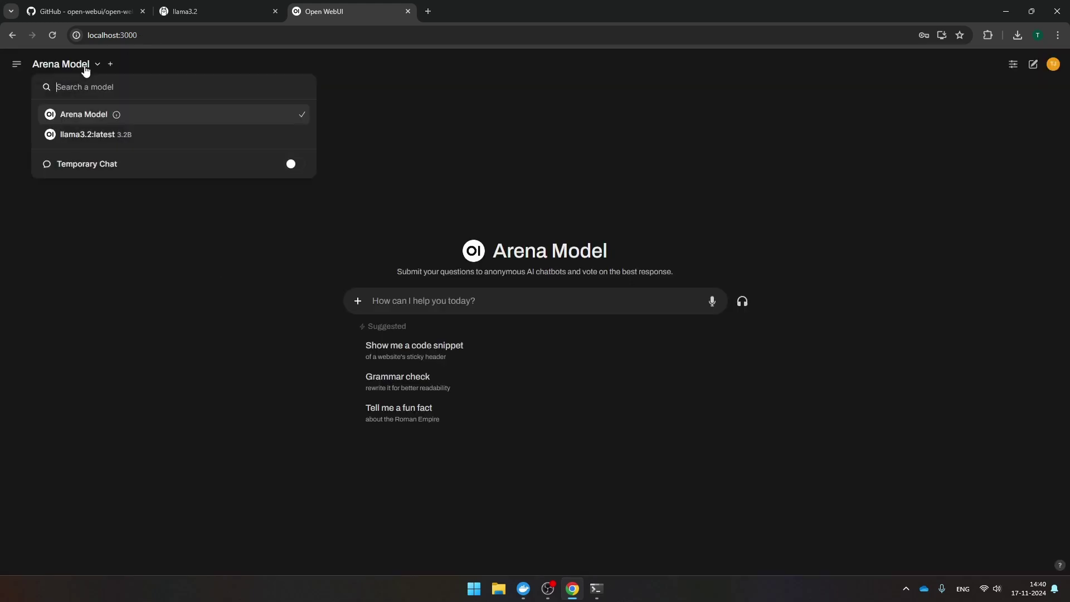
left_click(78, 143)
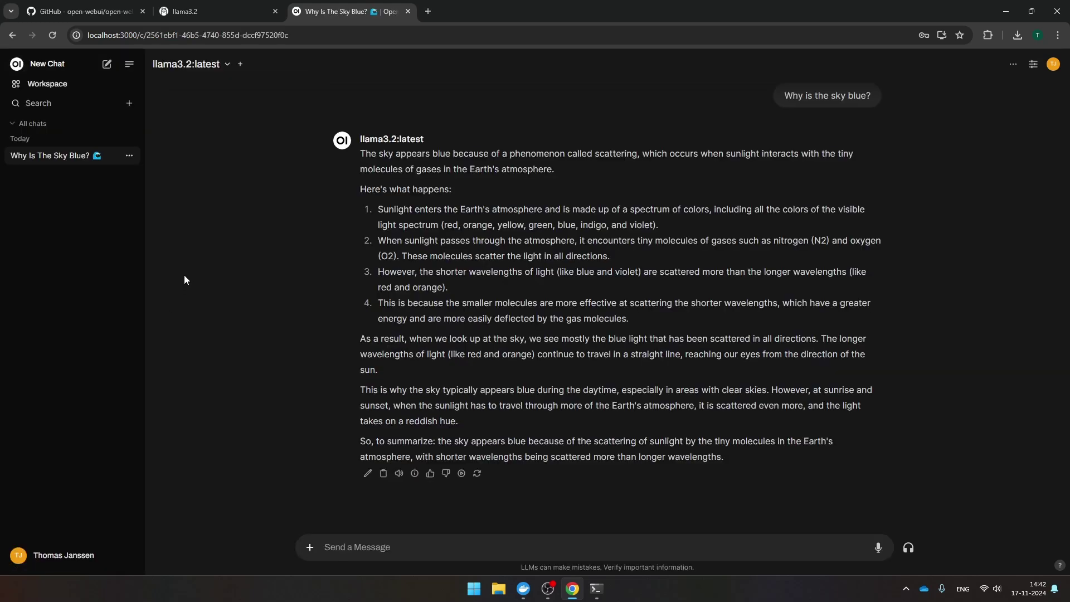
left_click(107, 64)
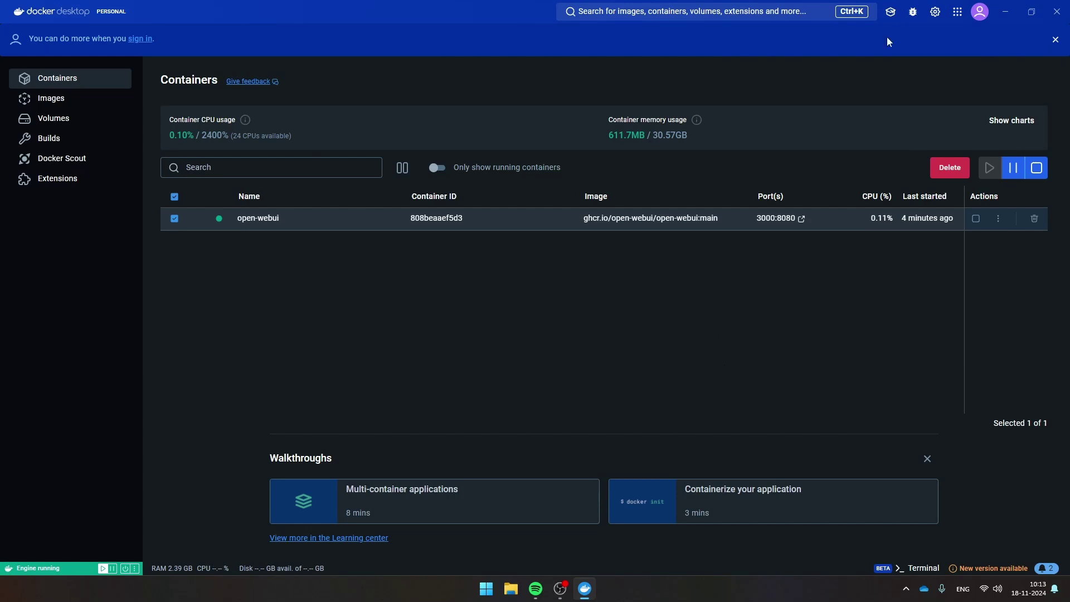
Enable 'Start Docker Desktop when you sign in to your computer' in Docker Desktop's General settings.
left_click(936, 12)
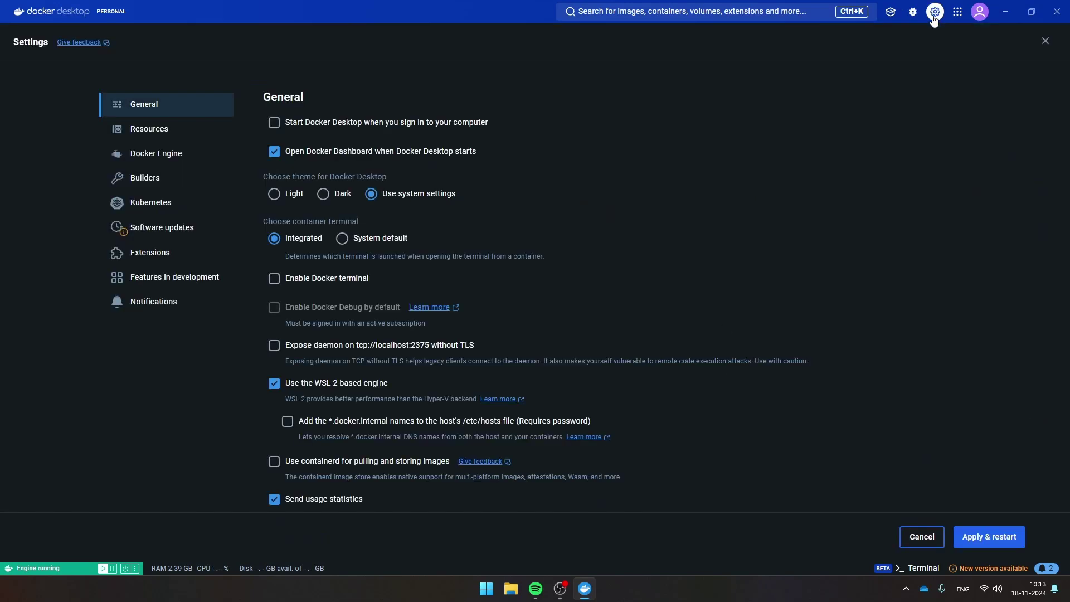
left_click(274, 122)
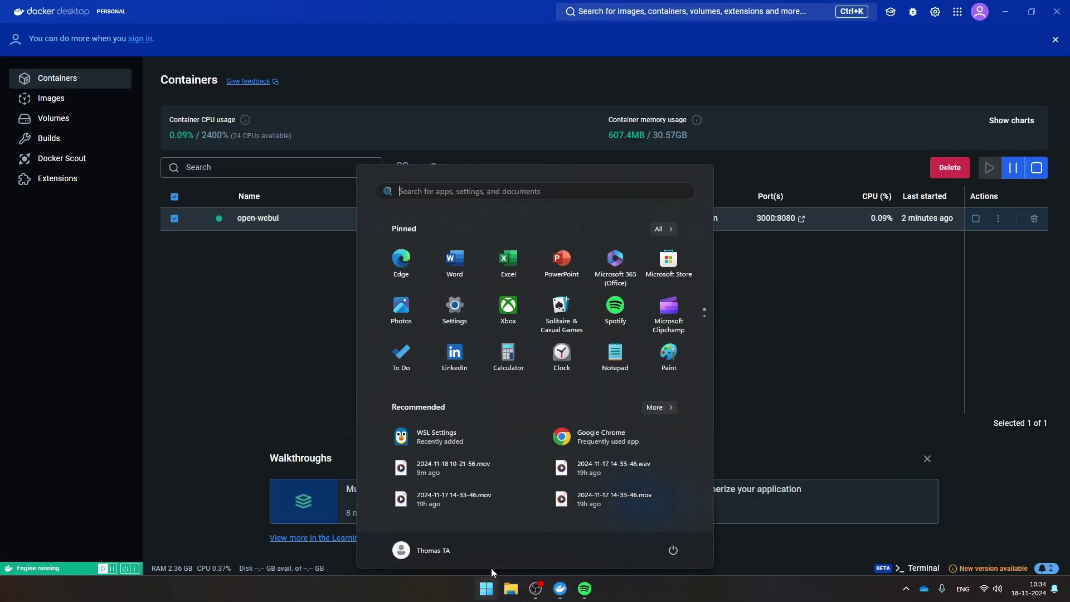
Set Windows User Account Control notifications to Never notify and save the change.
type("user acco")
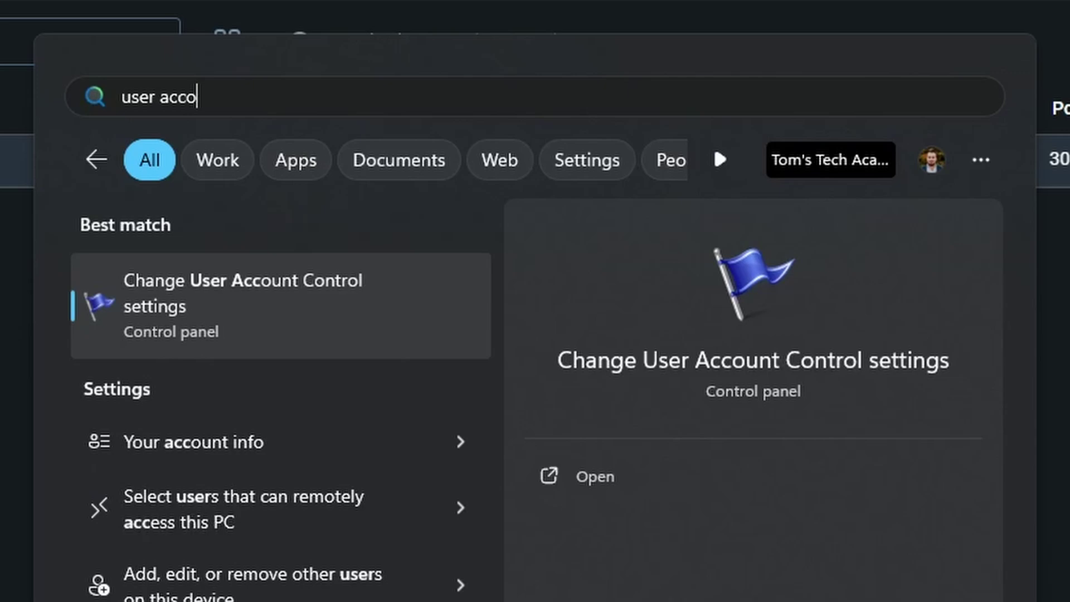
type("unt")
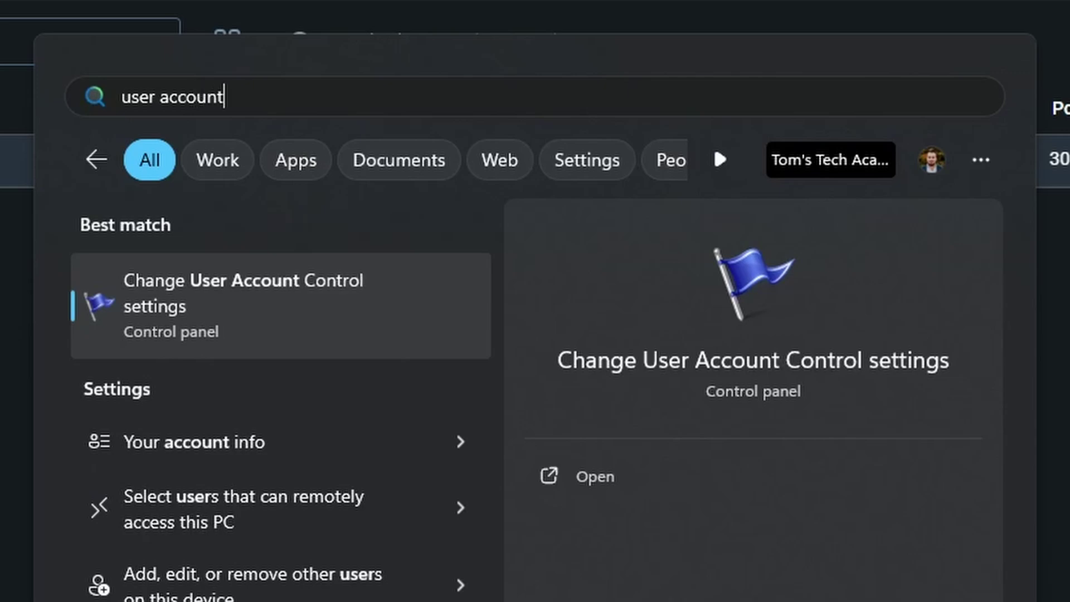
key("Return")
left_click_drag(248, 206, 289, 429)
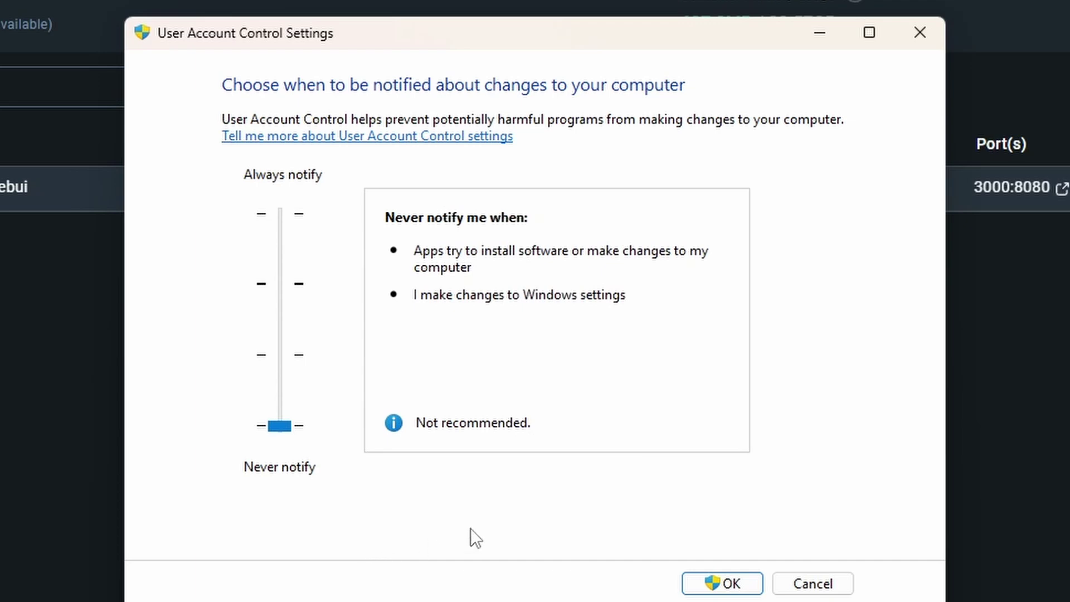
left_click(733, 584)
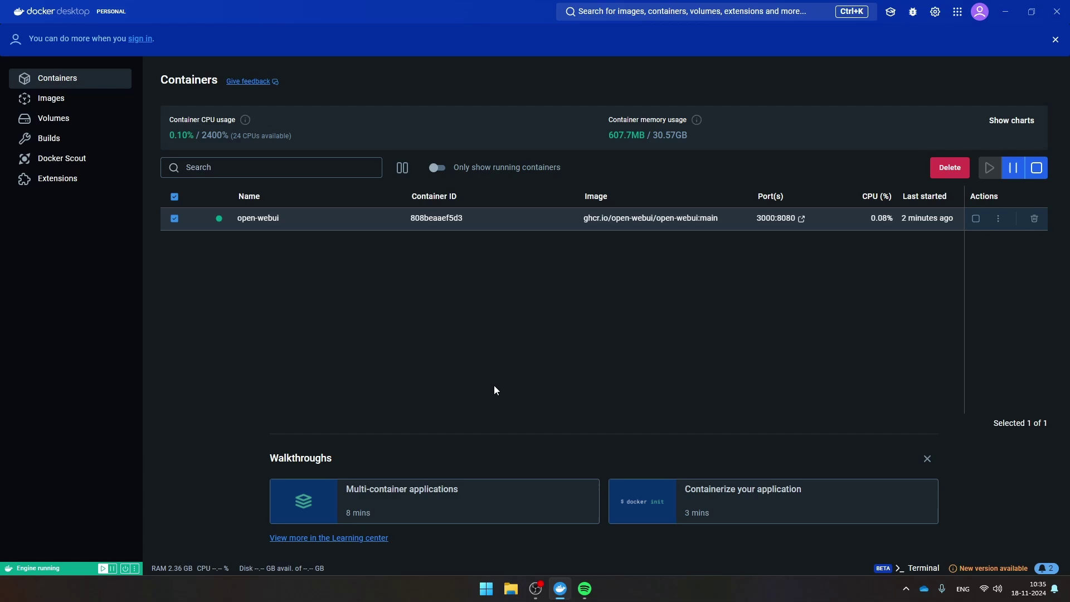
Launch Google Chrome from the Windows search.
left_click(487, 588)
type("chr")
key("Return")
Load Open WebUI at localhost:3000 and check the available chat models for llama3.2:latest.
type("loca")
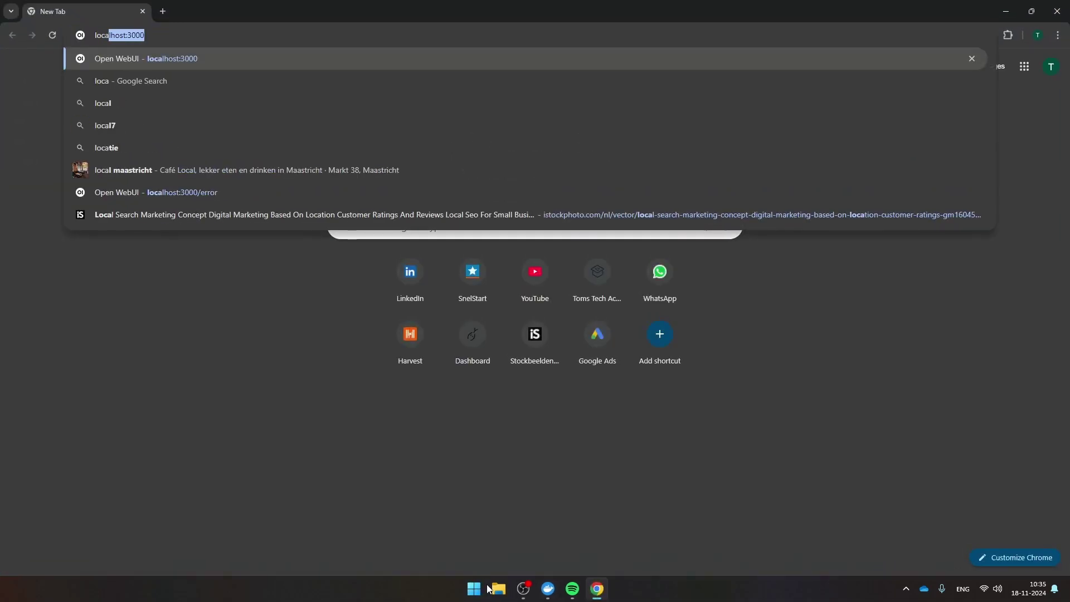
key("Return")
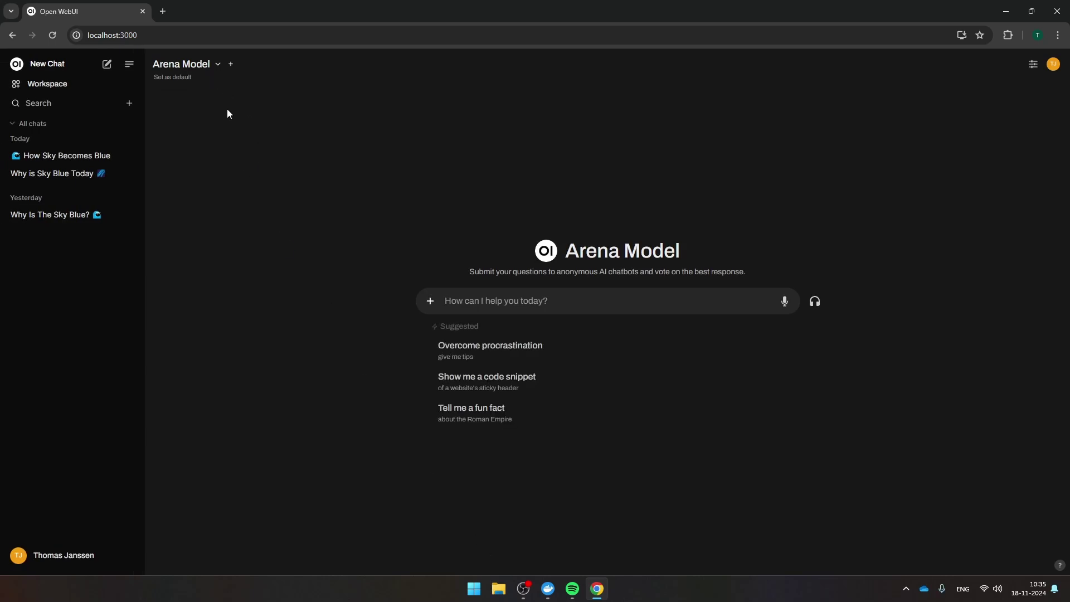
left_click(218, 66)
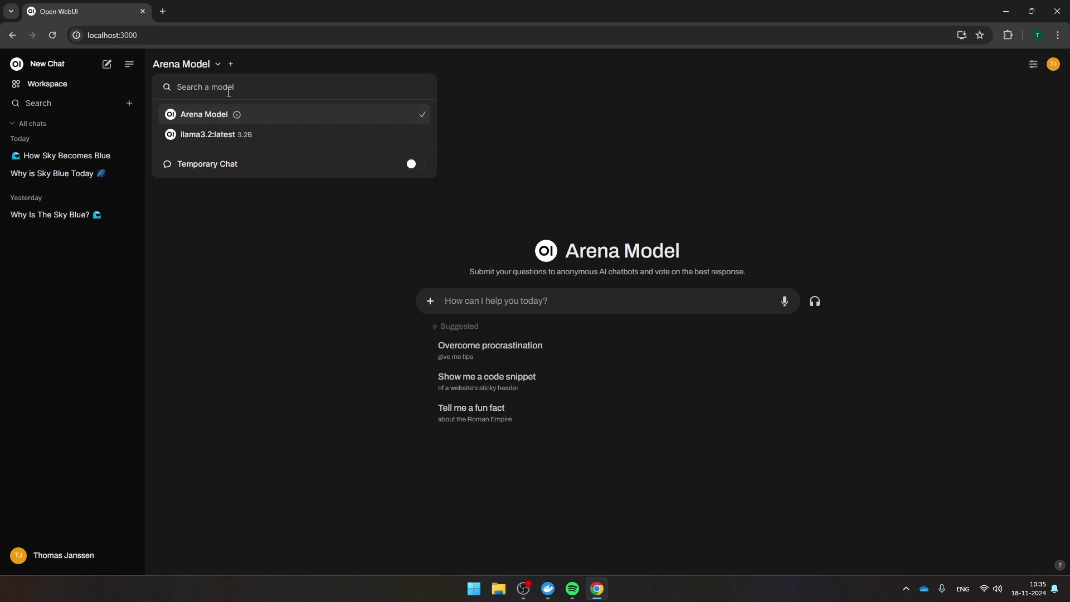
left_click(209, 115)
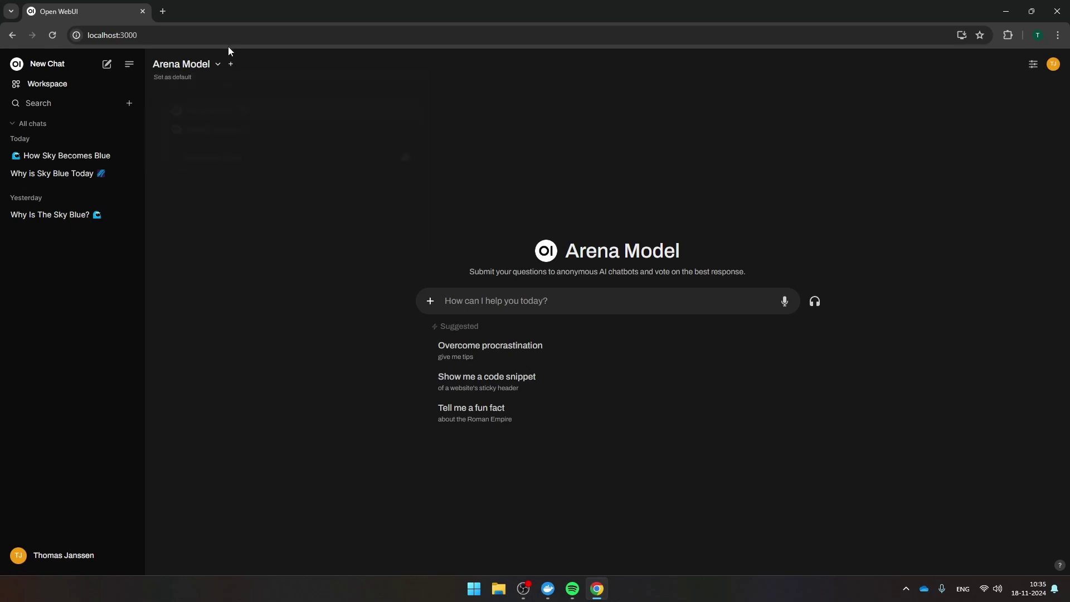